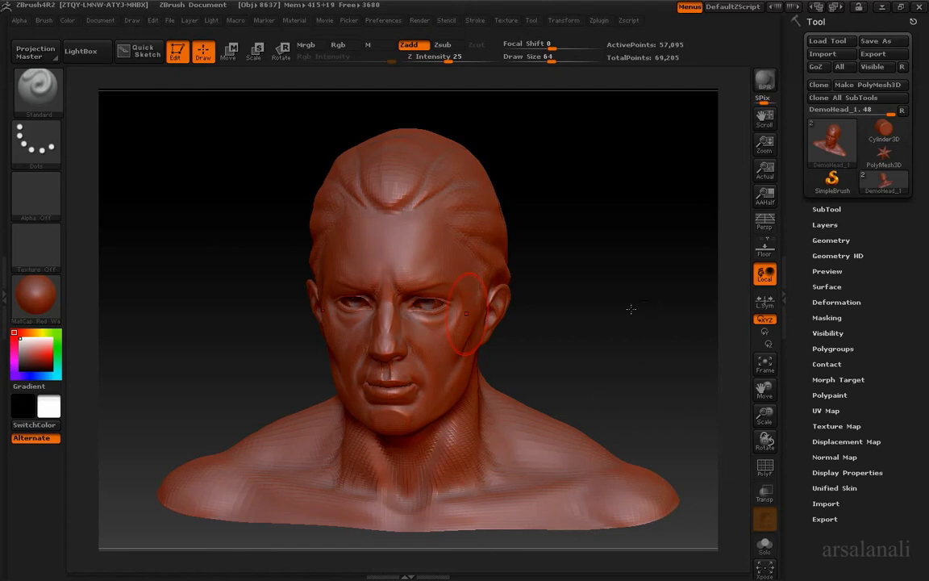
left_click_drag(631, 308, 645, 329)
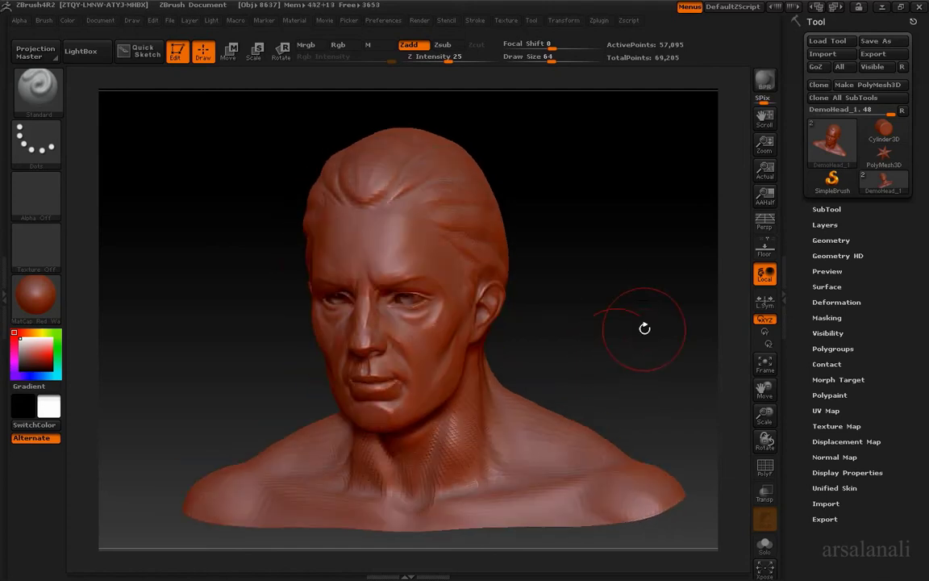
left_click_drag(650, 183, 632, 214)
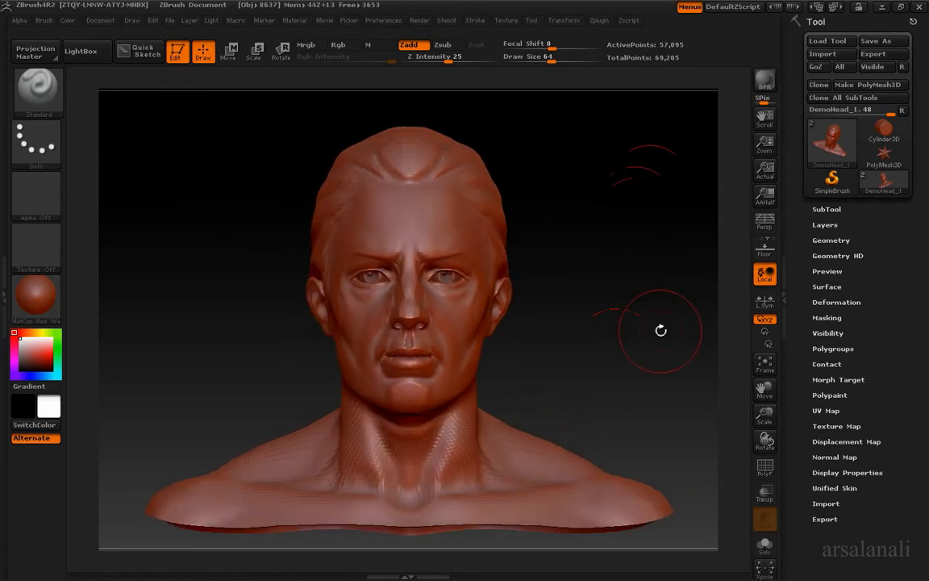
left_click_drag(661, 330, 645, 320, "alt")
mouse_move(653, 274)
left_mouse_down("alt")
mouse_move(617, 267)
mouse_move(621, 259)
left_mouse_up("alt")
key("bracketleft")
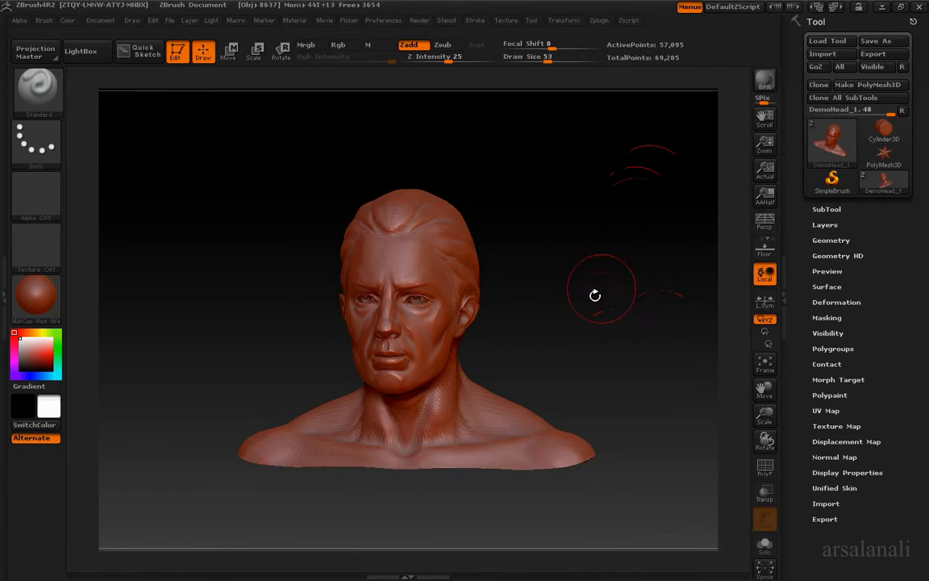
Locate the DemoHead.ZTL model among the LightBox tools and select it, then close LightBox and reframe the bust
left_click(95, 60)
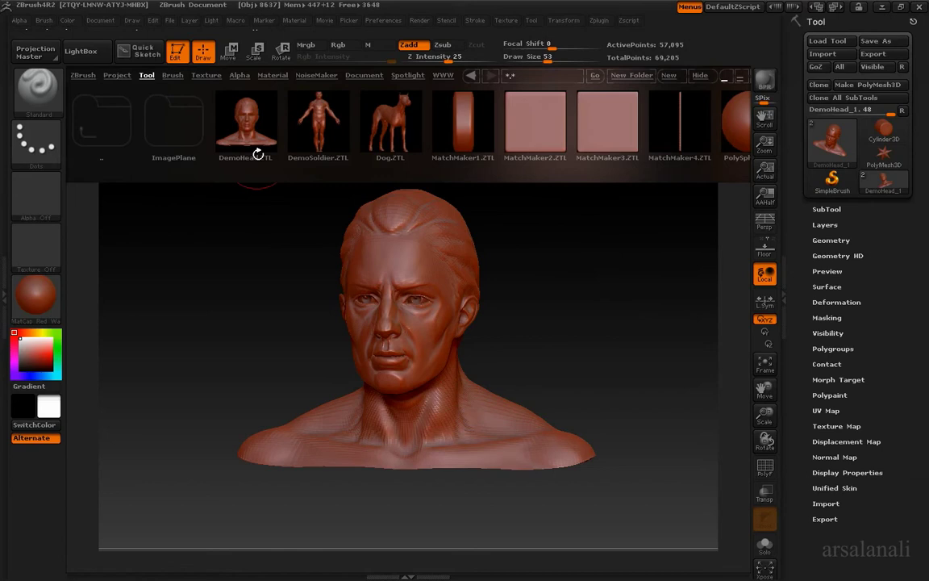
left_click(240, 129)
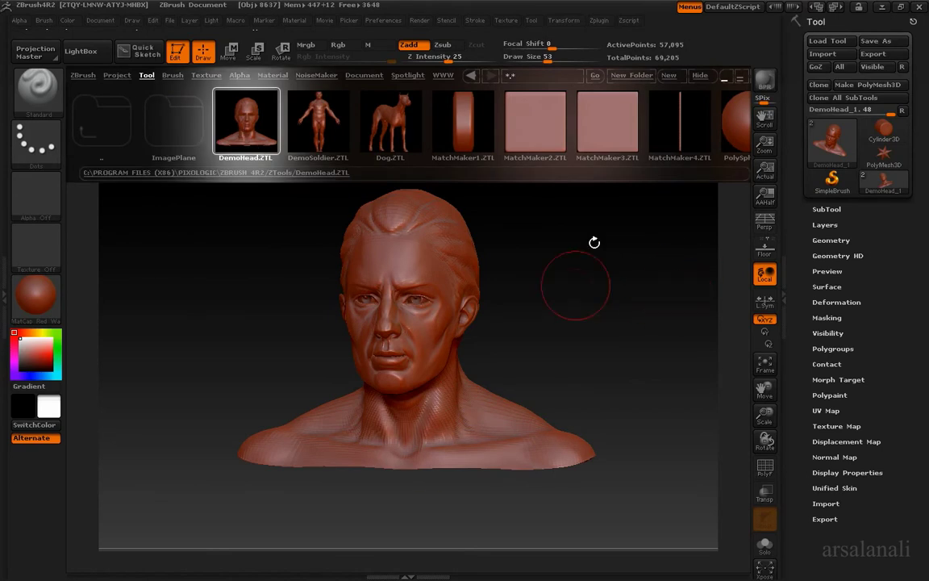
left_click_drag(548, 268, 533, 276)
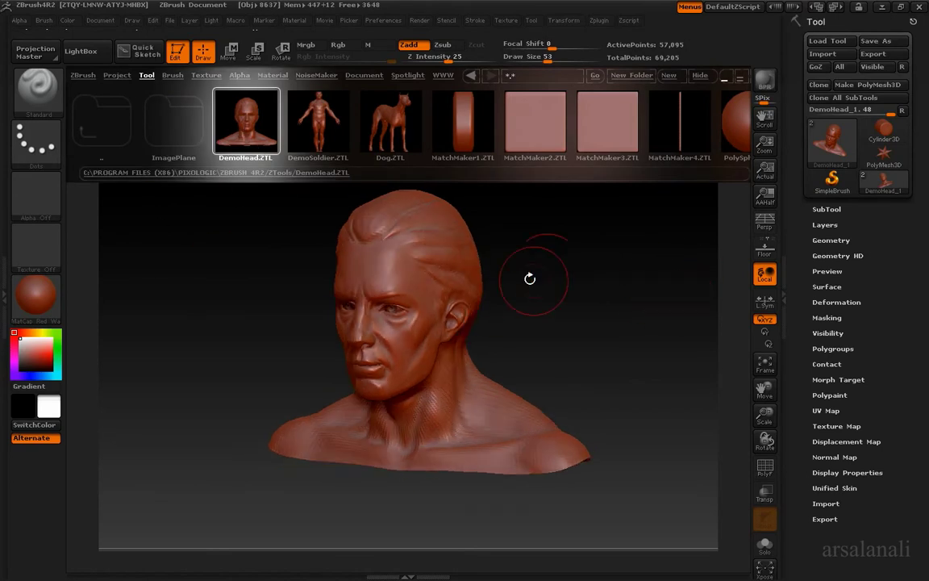
left_click(89, 55)
left_click_drag(573, 214, 726, 300)
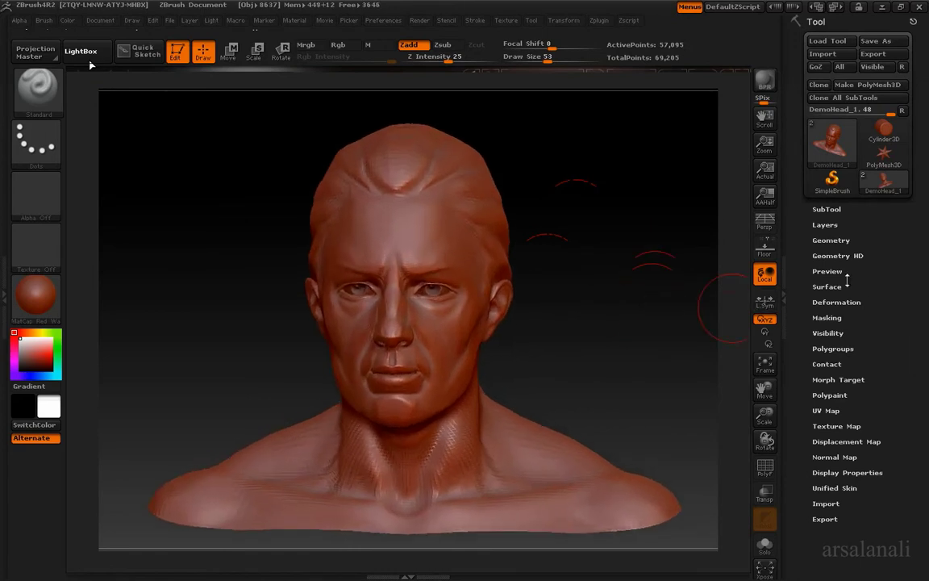
left_click_drag(886, 296, 871, 270)
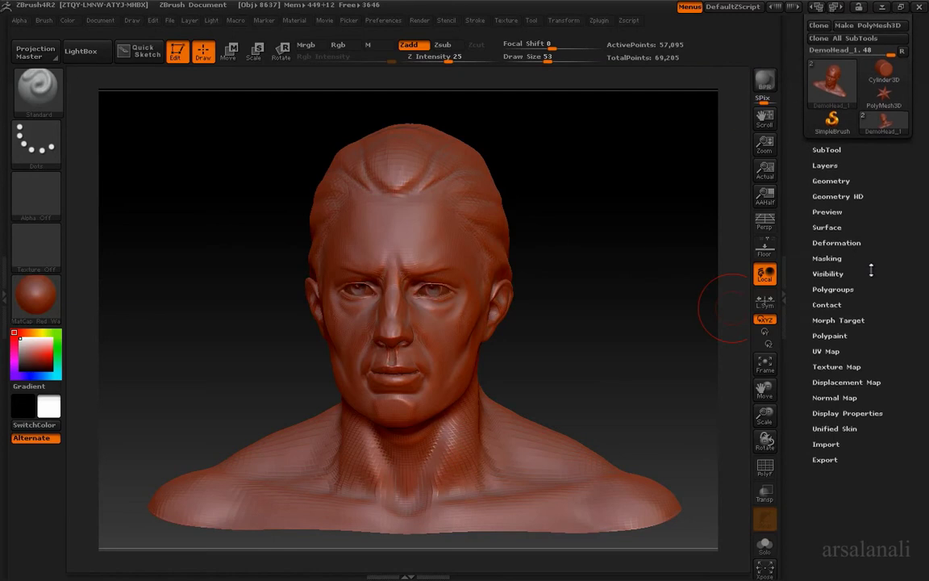
mouse_move(421, 24)
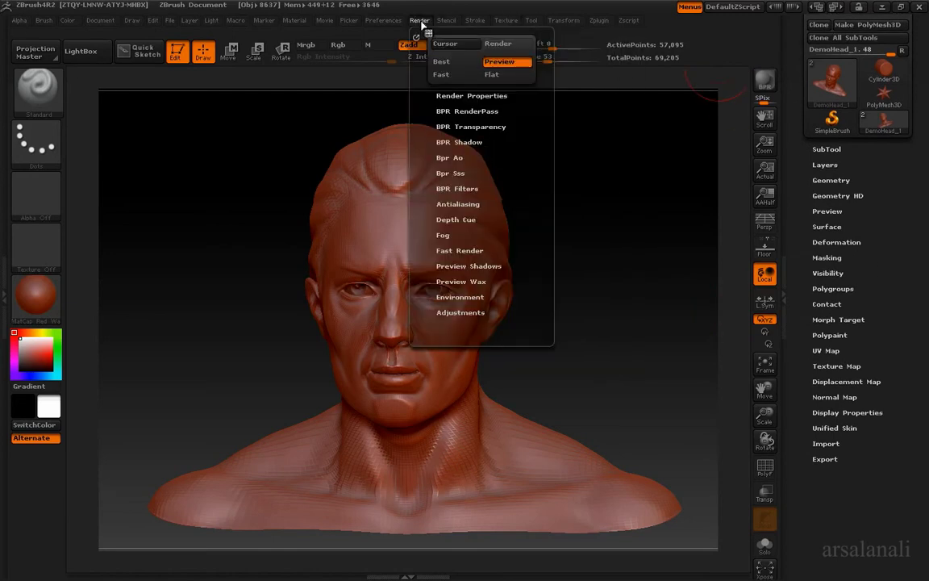
left_click(473, 98)
left_click(452, 95)
left_click(456, 111)
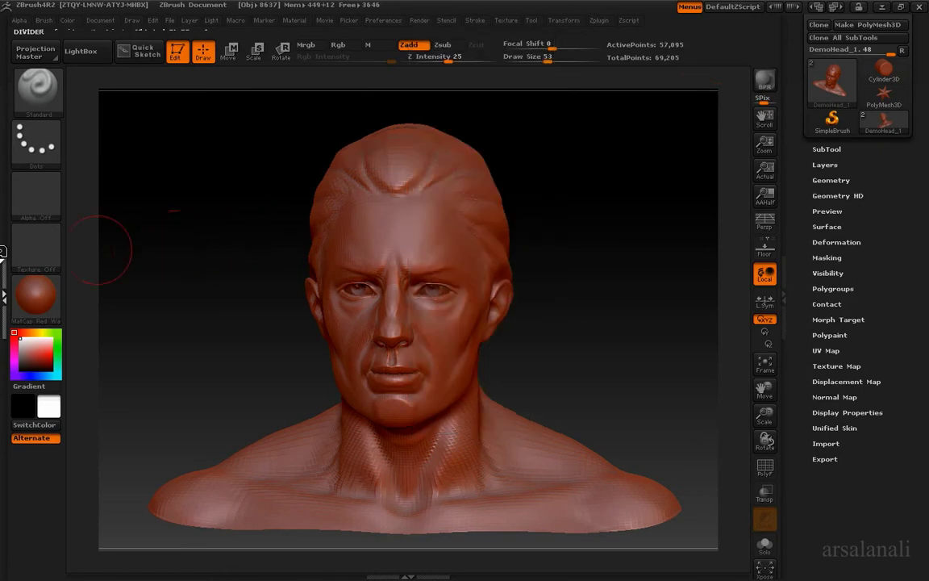
left_click(4, 242)
left_click(542, 23)
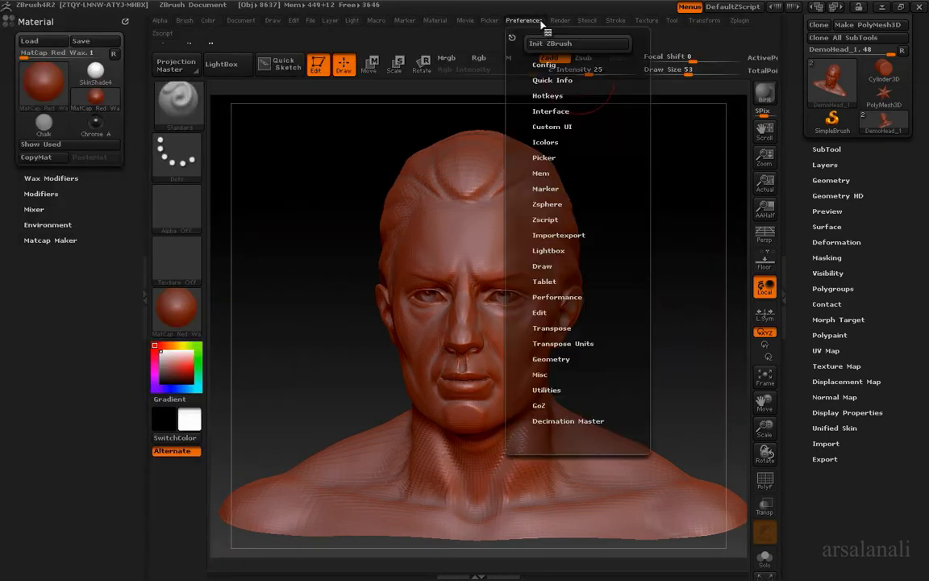
mouse_move(476, 27)
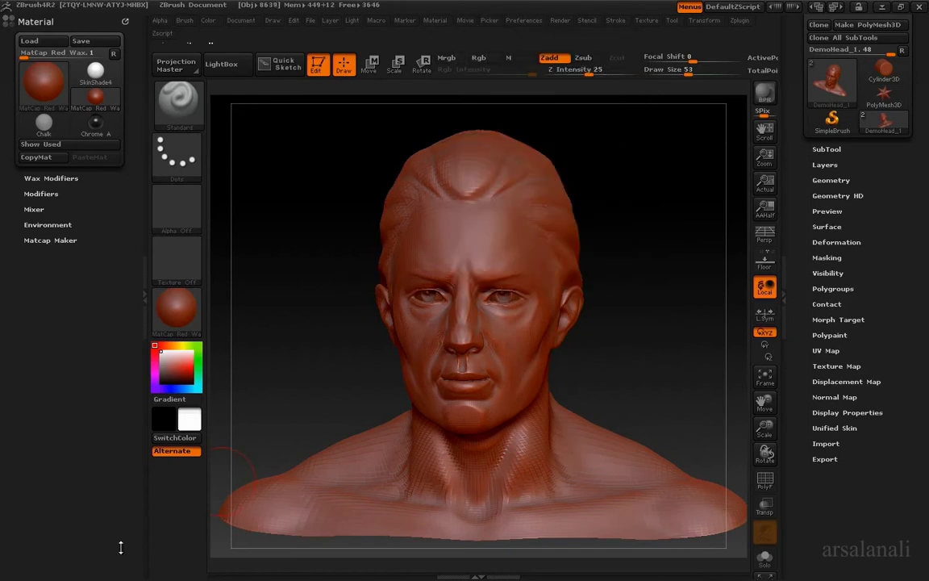
left_click(147, 375)
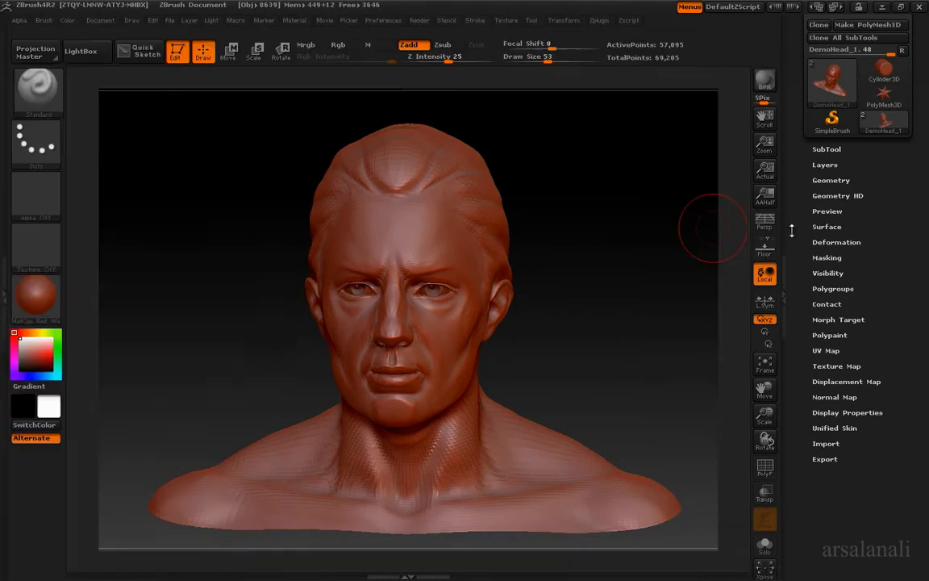
Apply an ambient occlusion mask to the demo head using the Masking options
left_click_drag(925, 258, 913, 211)
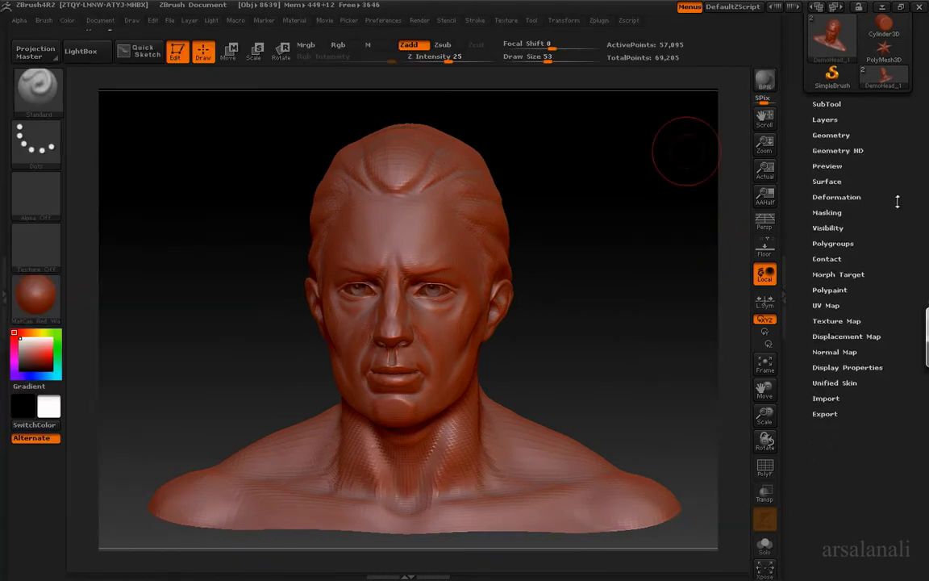
left_click_drag(926, 84, 919, 192)
scroll(842, 206, "down", 5)
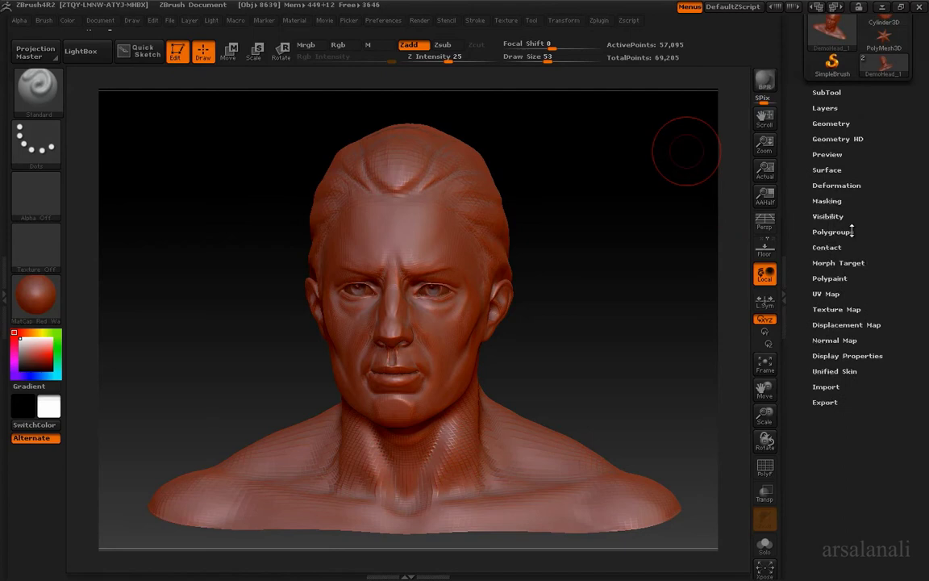
left_click(827, 190)
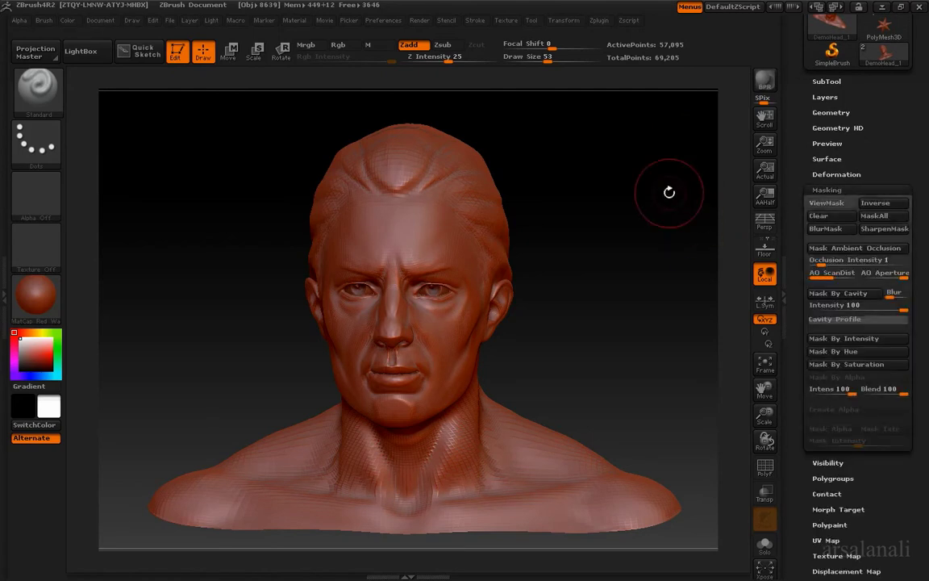
left_click(847, 250)
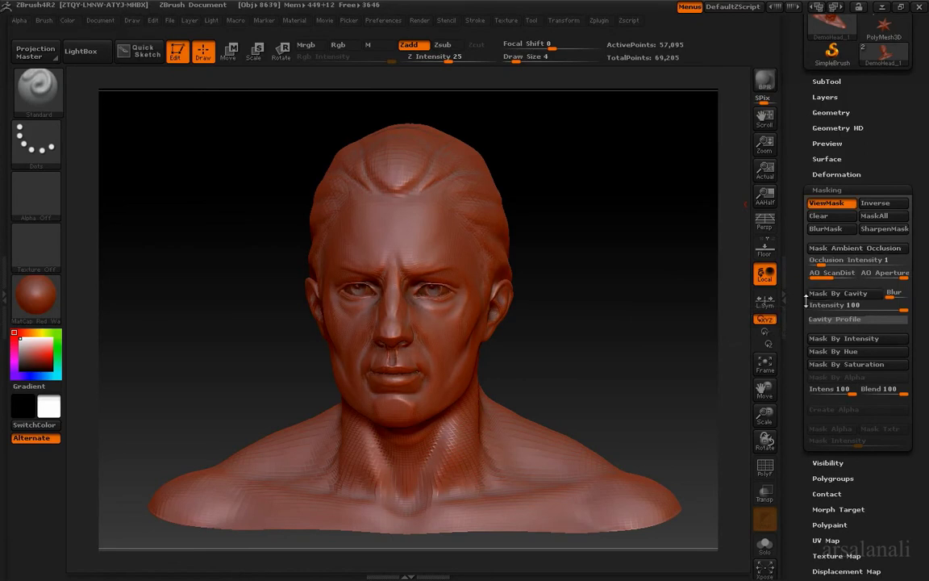
mouse_move(623, 274)
left_mouse_down()
mouse_move(687, 311)
mouse_move(610, 321)
left_mouse_up()
Assign the Flat Color standard material to the demo head
left_click(48, 290)
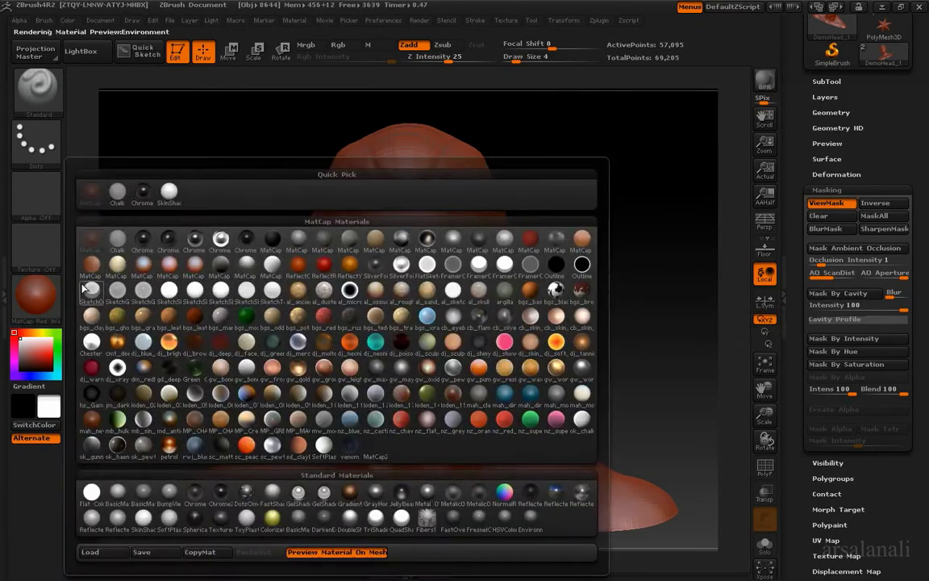
left_click(91, 498)
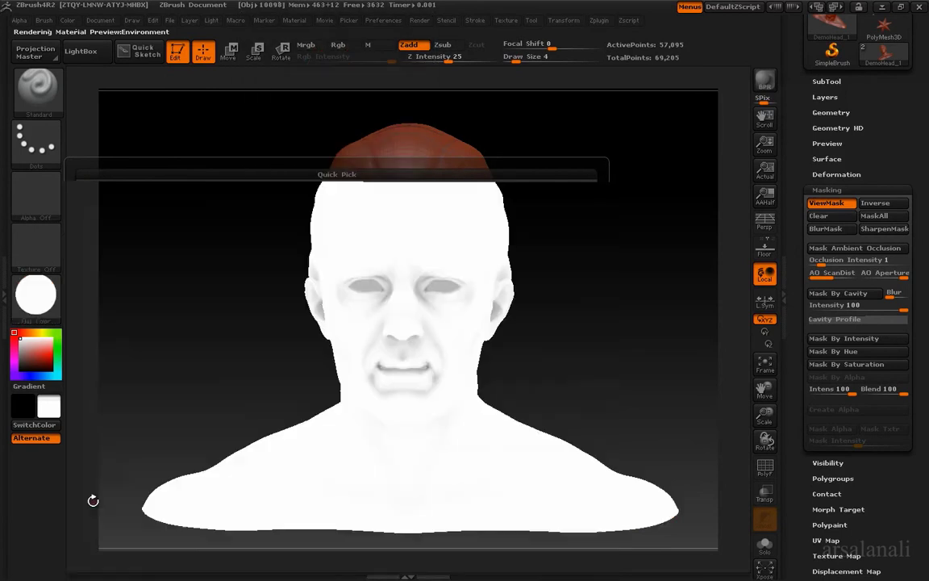
left_click_drag(575, 257, 537, 297)
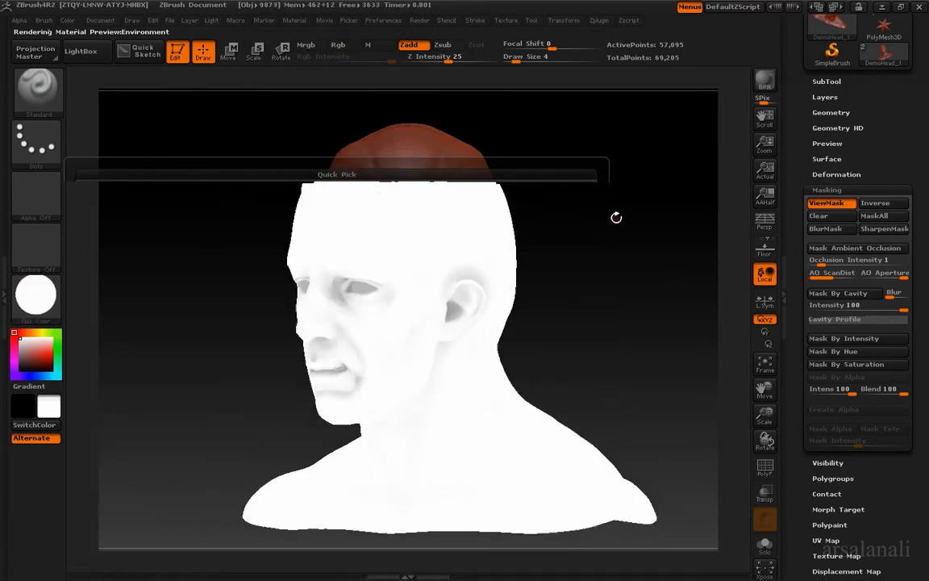
left_click_drag(616, 218, 649, 247)
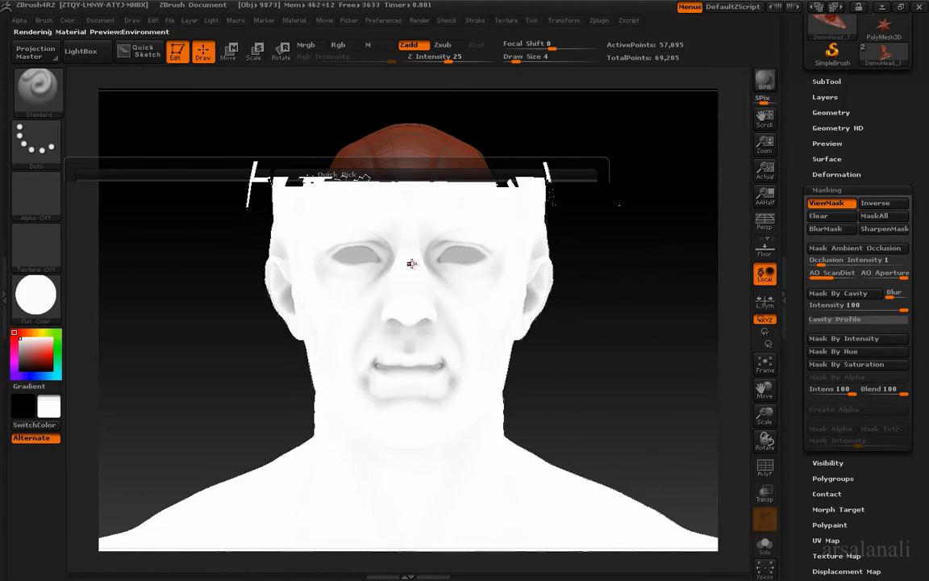
left_click_drag(620, 215, 636, 301, "alt")
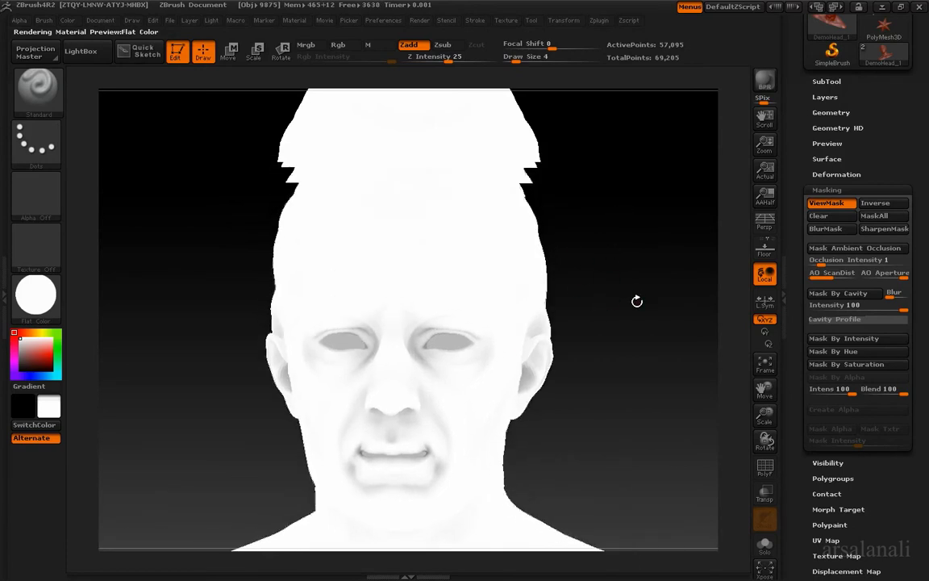
Set the brush draw size to 14 and frame the whole bust in the canvas
key("s")
left_click(592, 325)
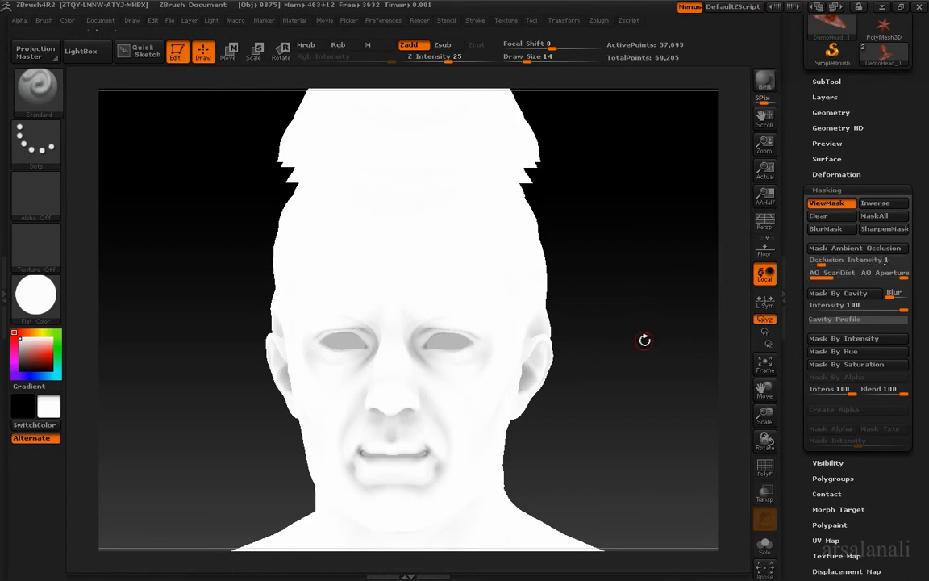
left_click_drag(645, 340, 627, 320)
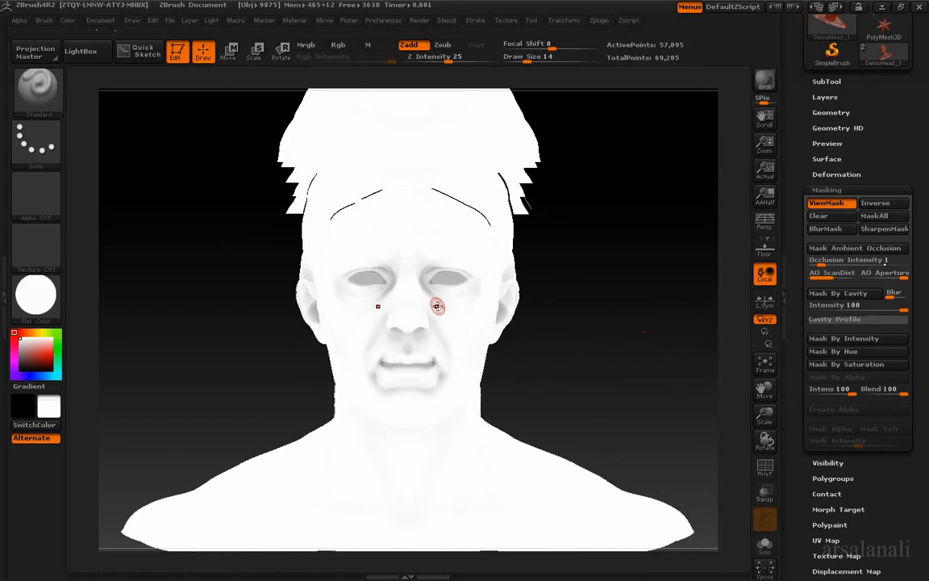
key("ctrl+z")
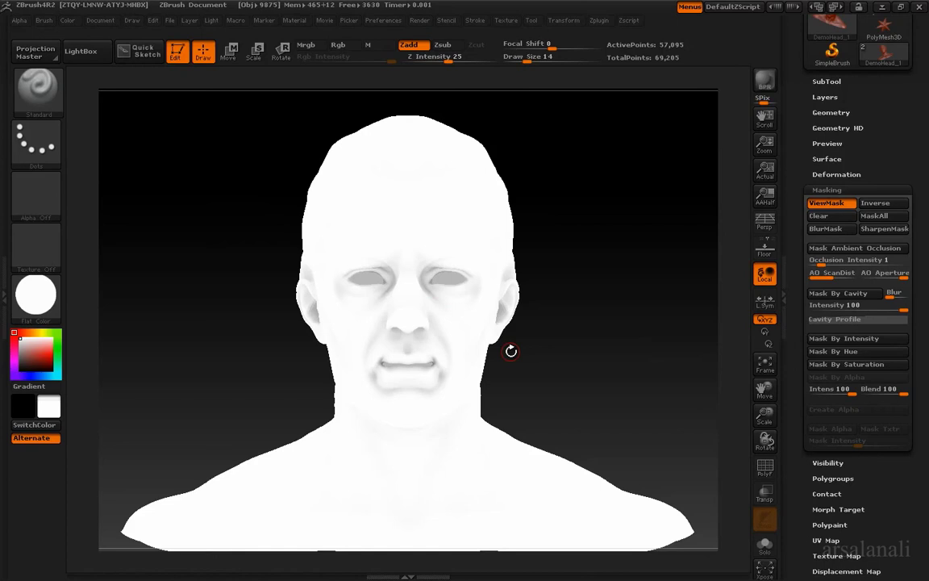
left_click_drag(578, 318, 629, 301)
left_click_drag(617, 394, 549, 342, "alt")
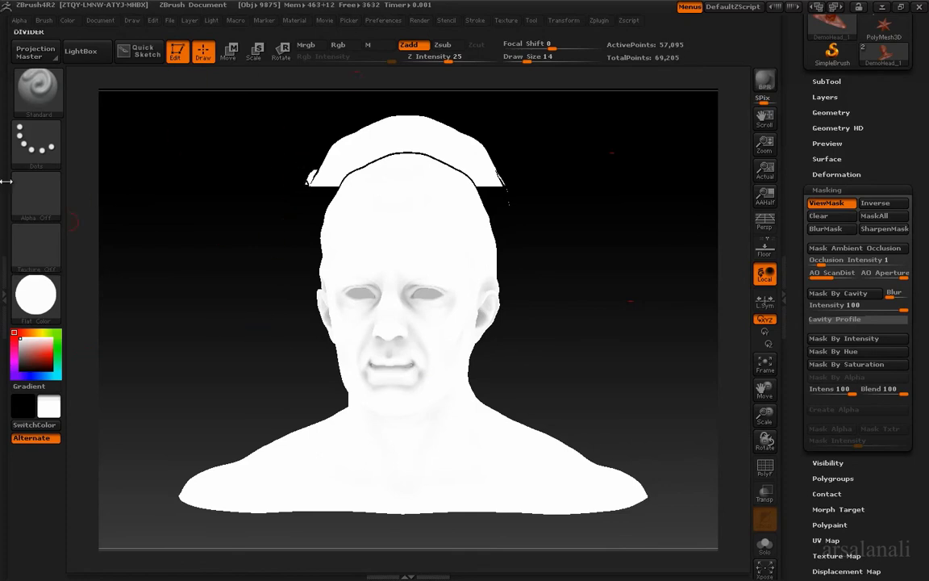
Set the document background color to white and reduce its gradient range to the minimum
left_click(101, 21)
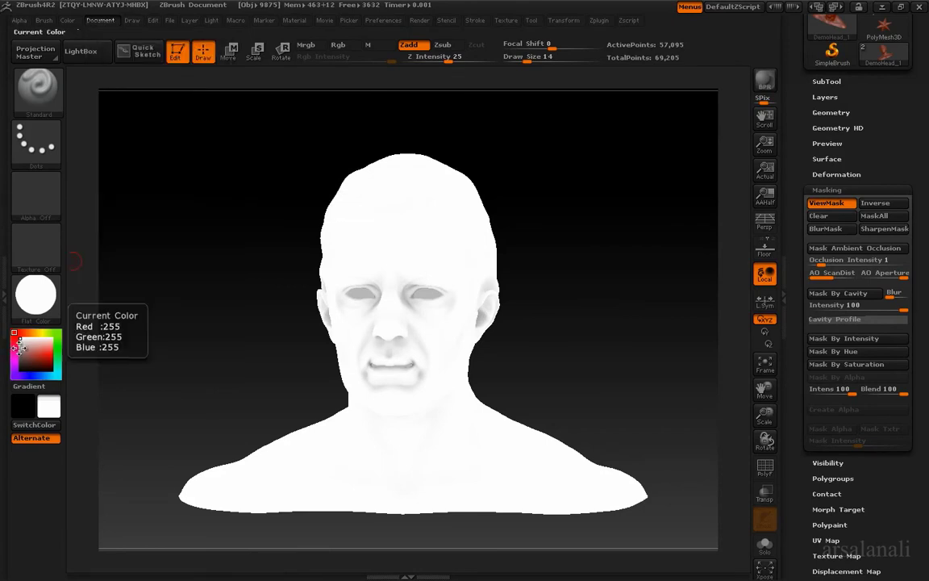
left_click(100, 20)
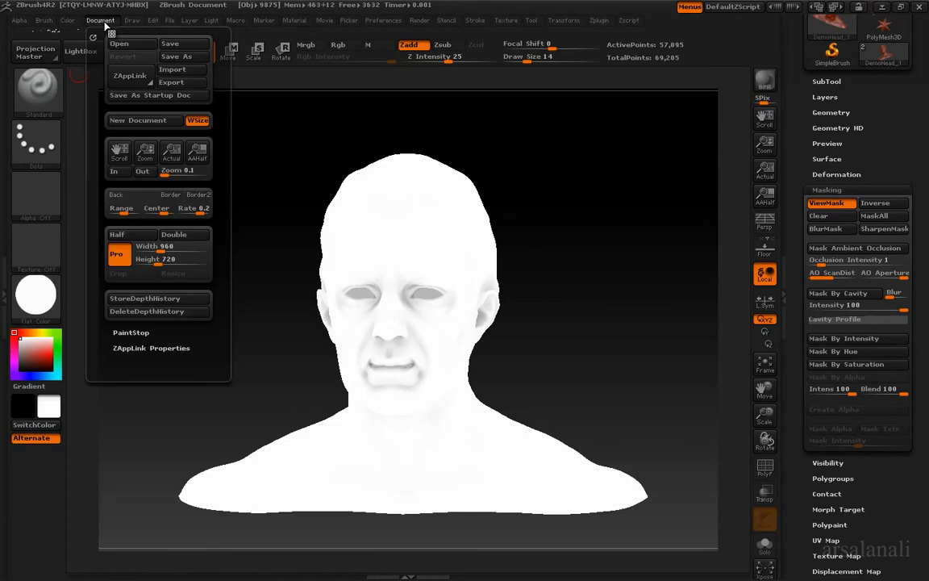
left_click(133, 196)
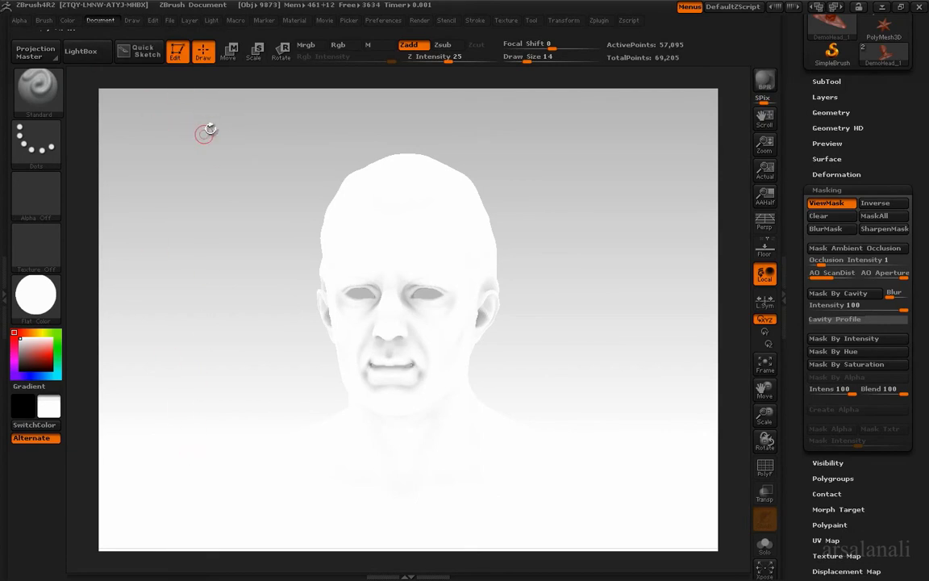
left_click(100, 19)
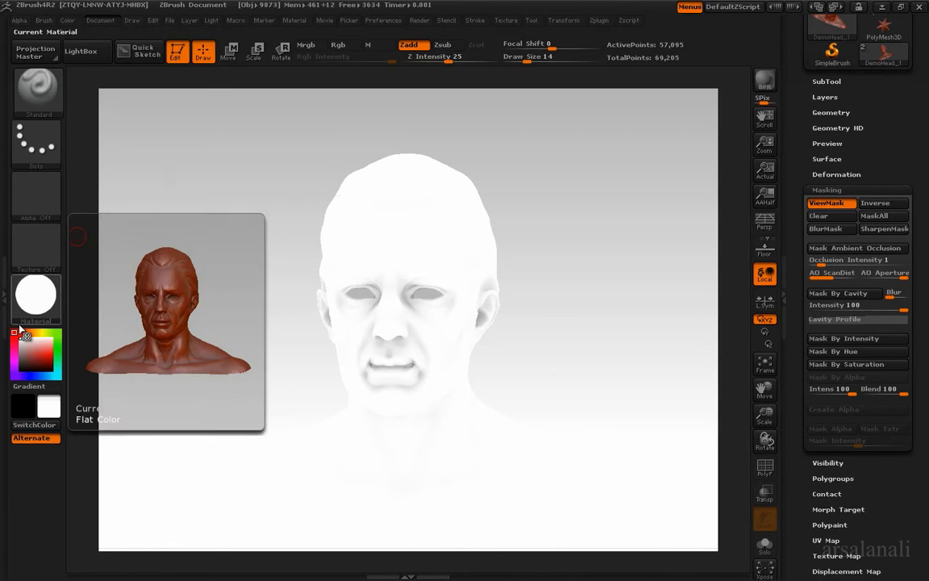
mouse_move(96, 25)
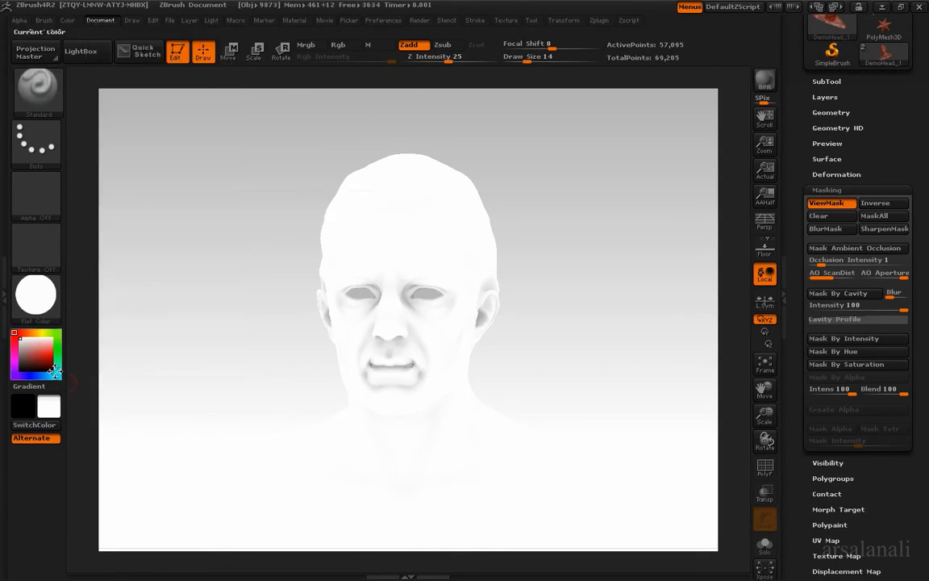
Try black as the document background color
left_click(22, 368)
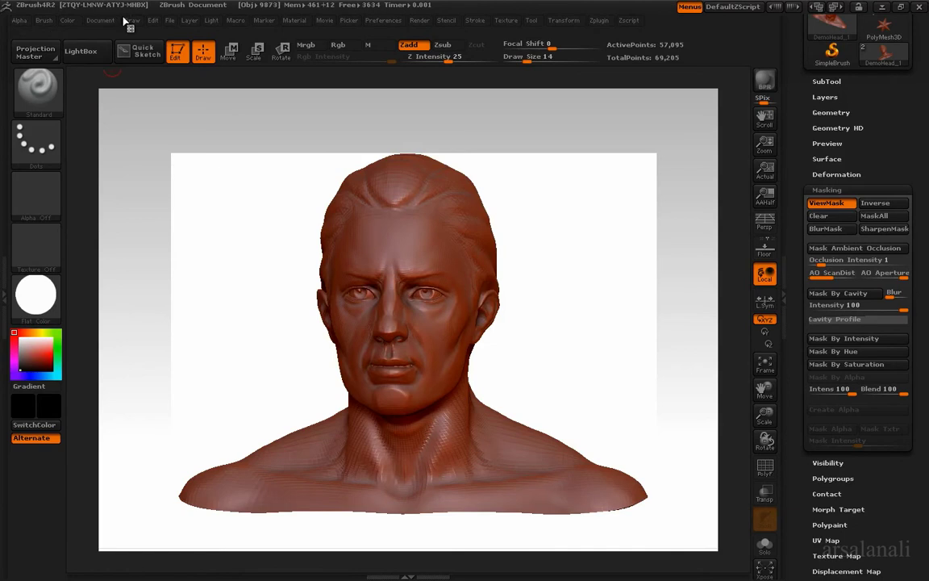
mouse_move(104, 23)
left_click(120, 199)
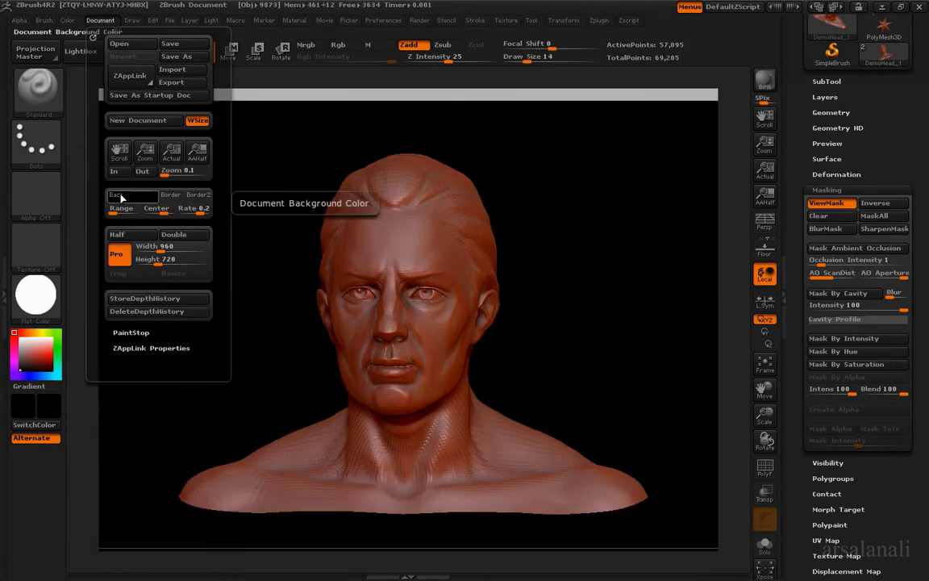
Pick white as the current color and apply it to the document background
left_click_drag(30, 344, 10, 330)
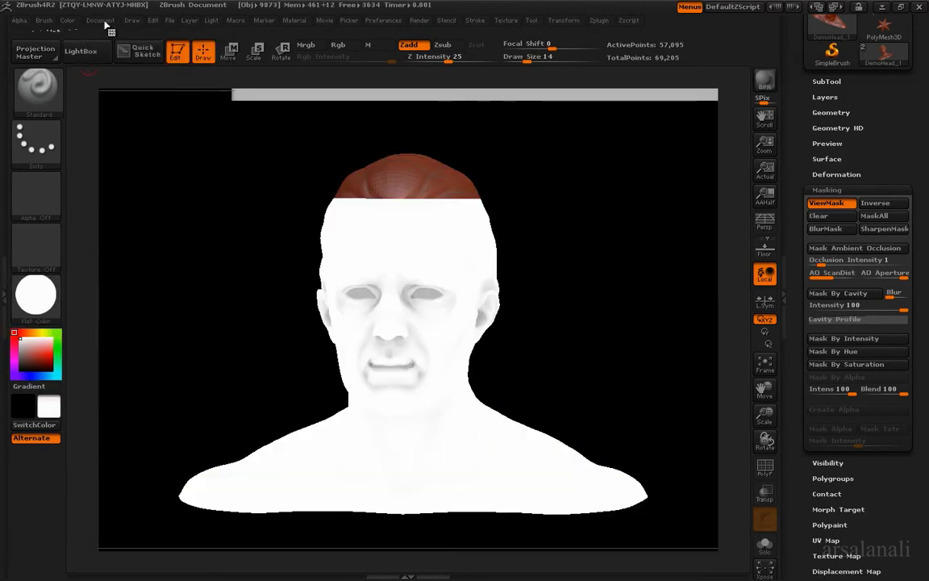
mouse_move(106, 24)
left_click(121, 196)
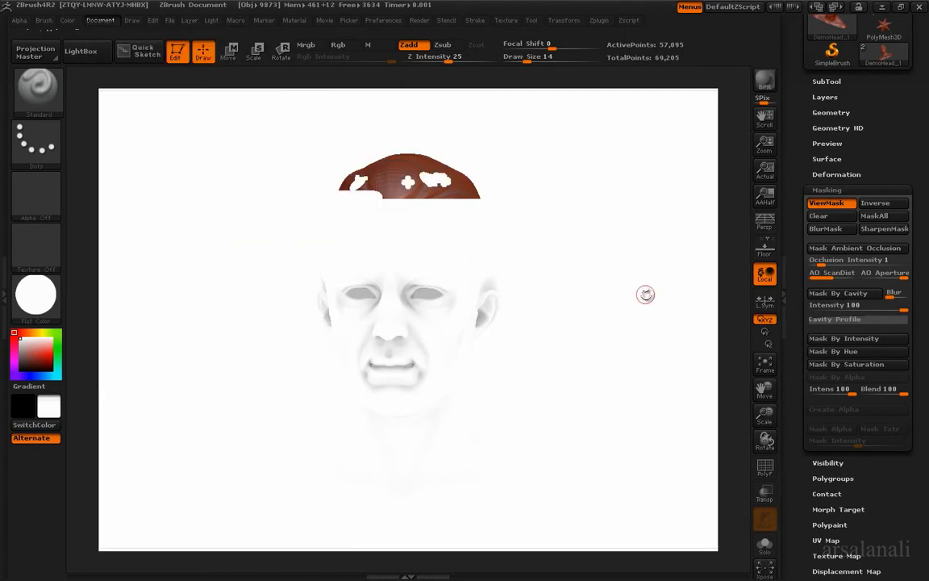
Clear the leftover red cap from the canvas and frame the front-facing head larger
left_click_drag(647, 294, 655, 288)
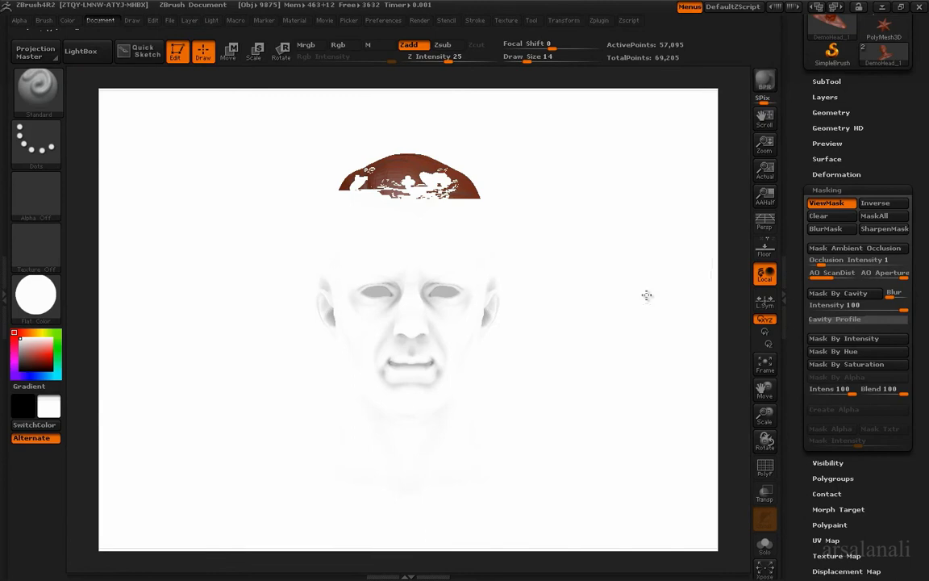
left_click_drag(669, 316, 654, 302, "alt")
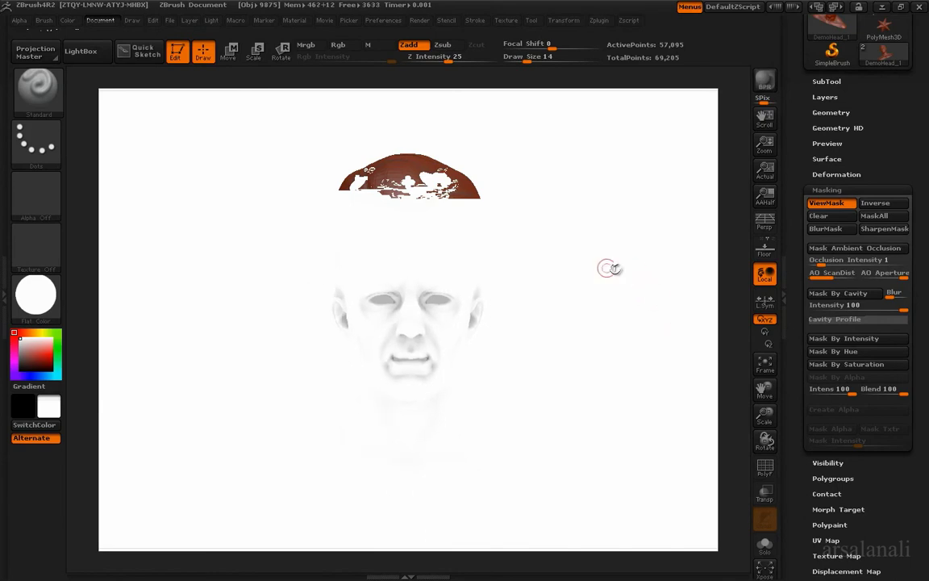
key("ctrl+n")
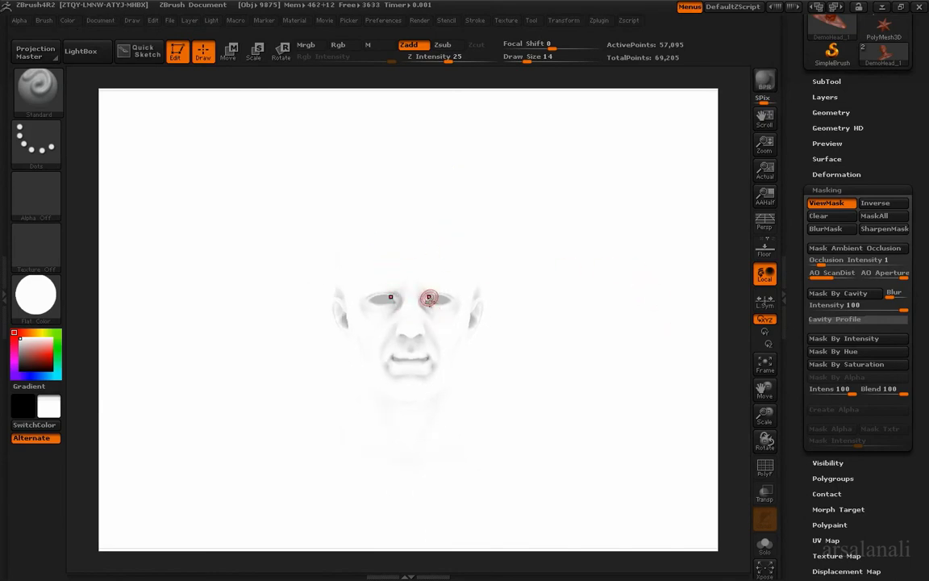
left_click_drag(613, 229, 618, 252)
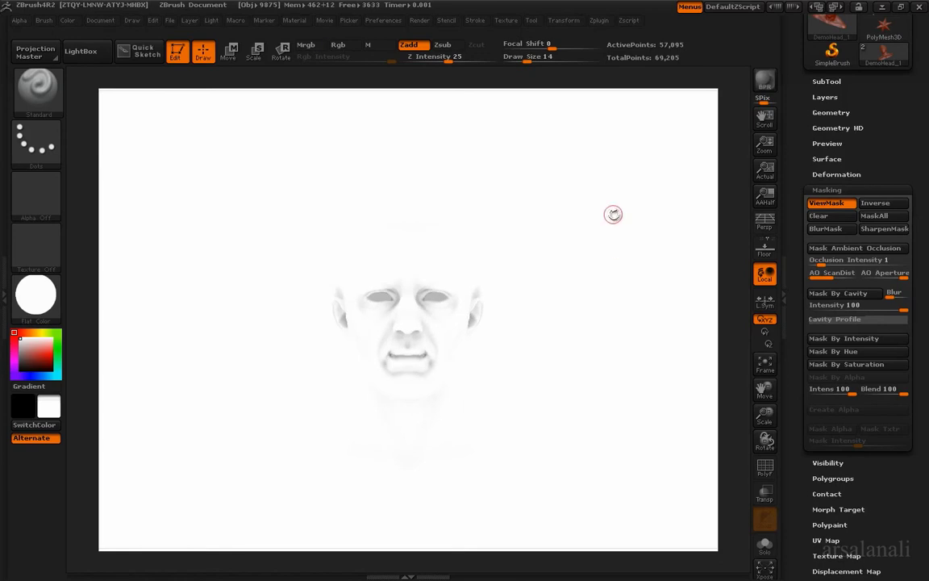
left_click_drag(606, 198, 620, 287, "alt")
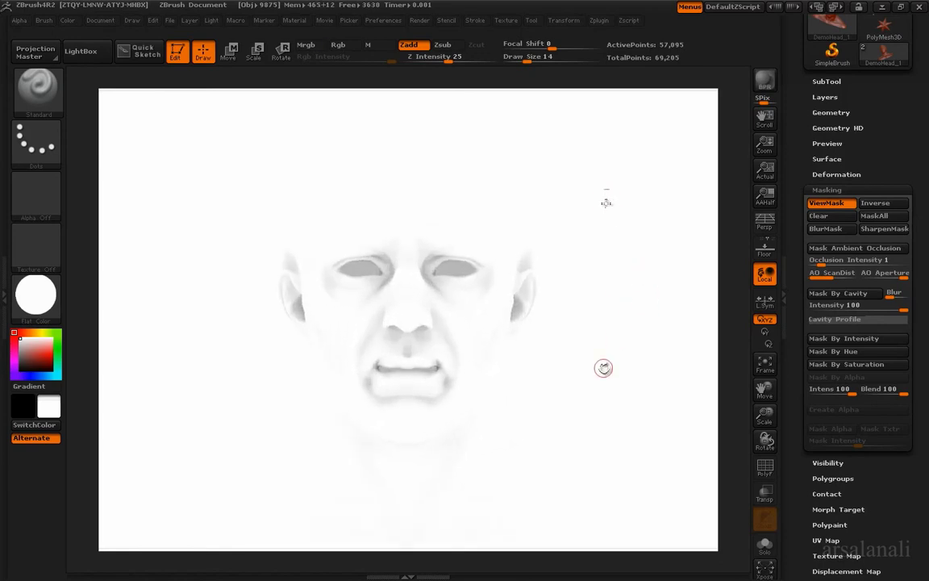
left_click_drag(601, 367, 620, 326, "alt")
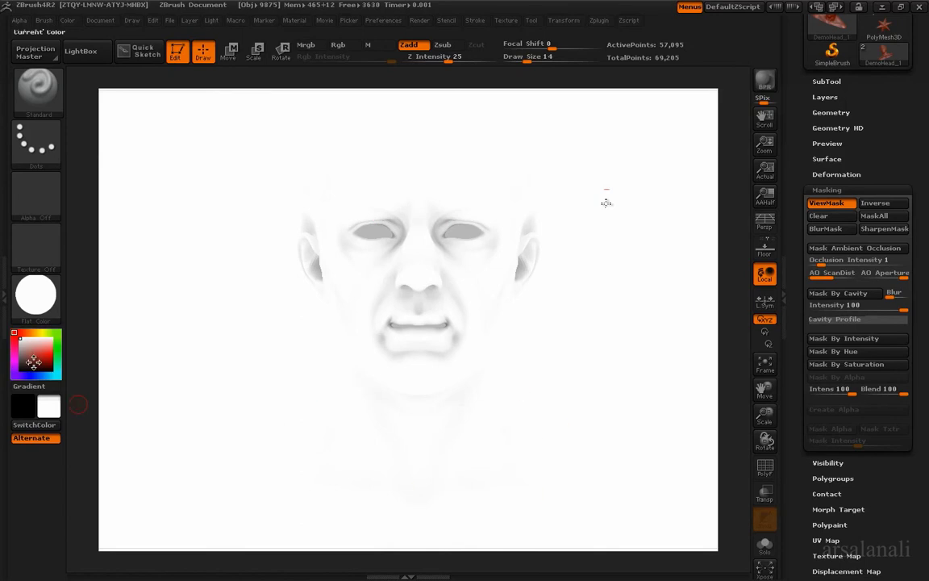
Dock the Movie palette in the left tray and set recording to document only at large size
left_click(4, 283)
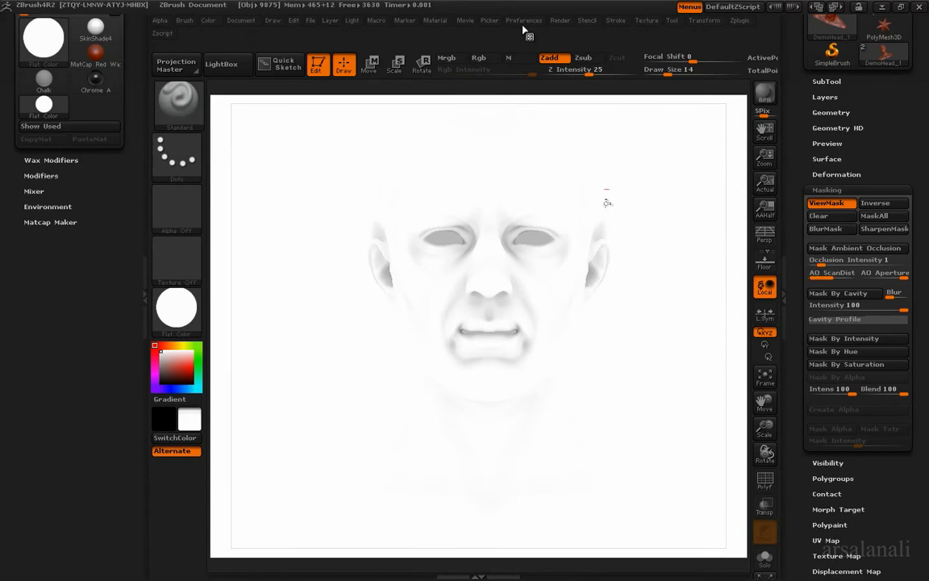
left_click(474, 24)
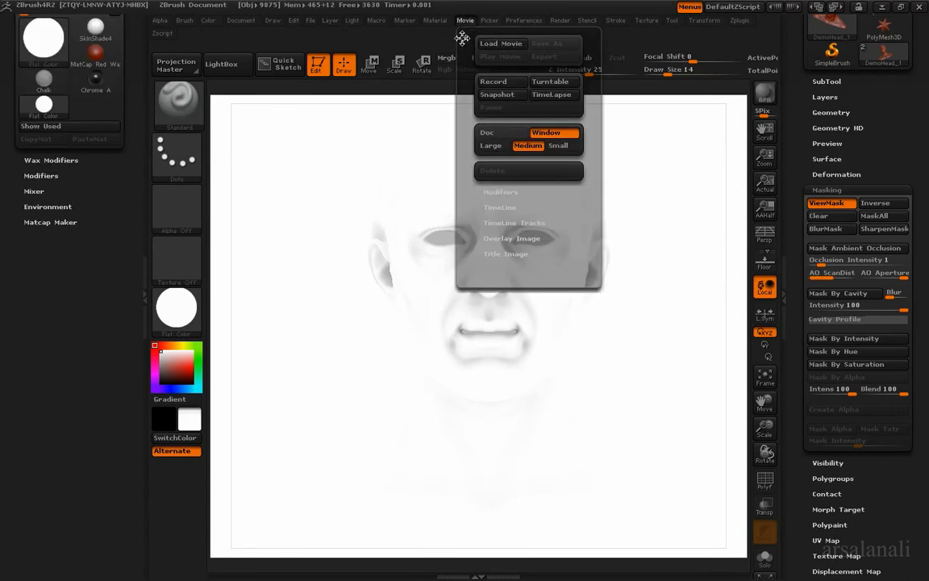
left_click_drag(461, 37, 4, 207)
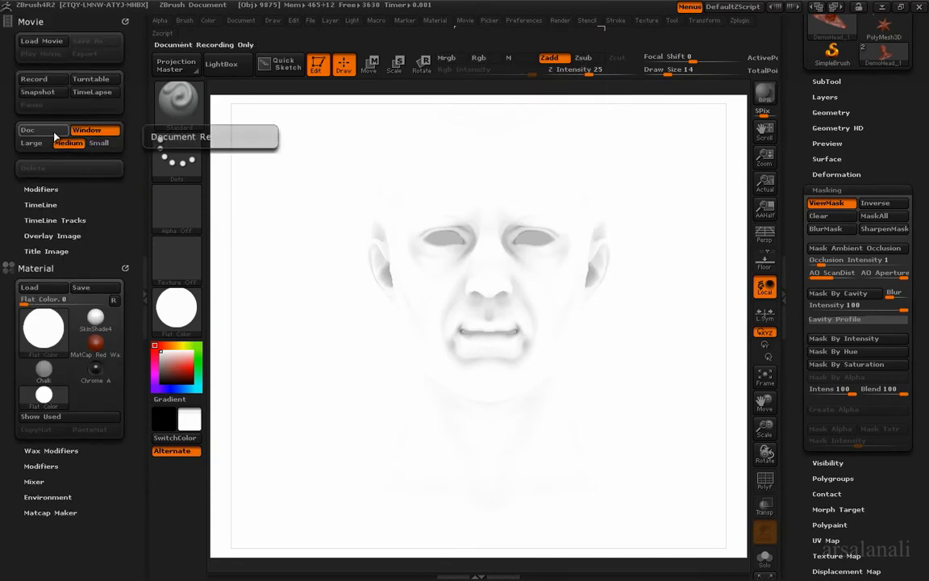
left_click(48, 131)
left_click(32, 143)
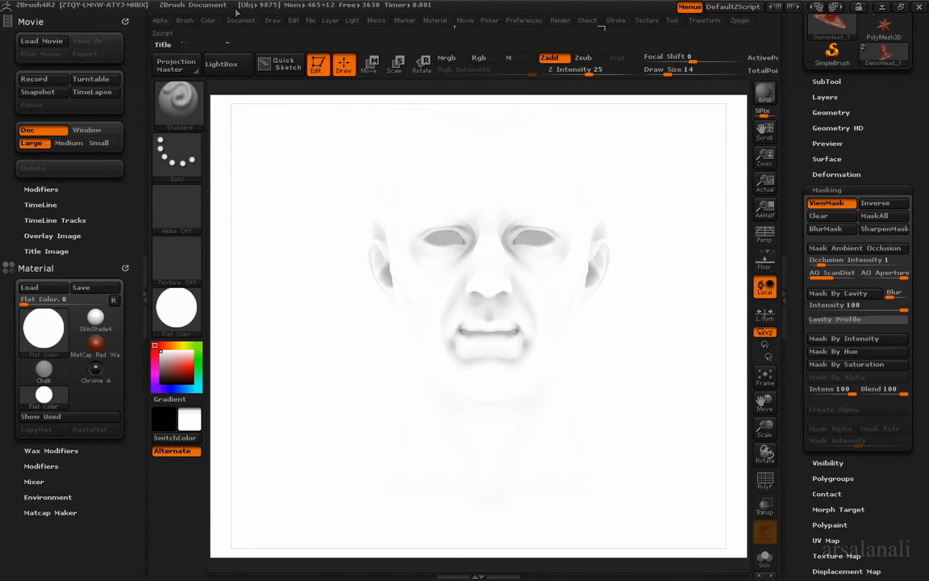
Turn off the document's proportion constraint and resize it to 1280 by 720
left_click_drag(705, 292, 684, 264, "alt")
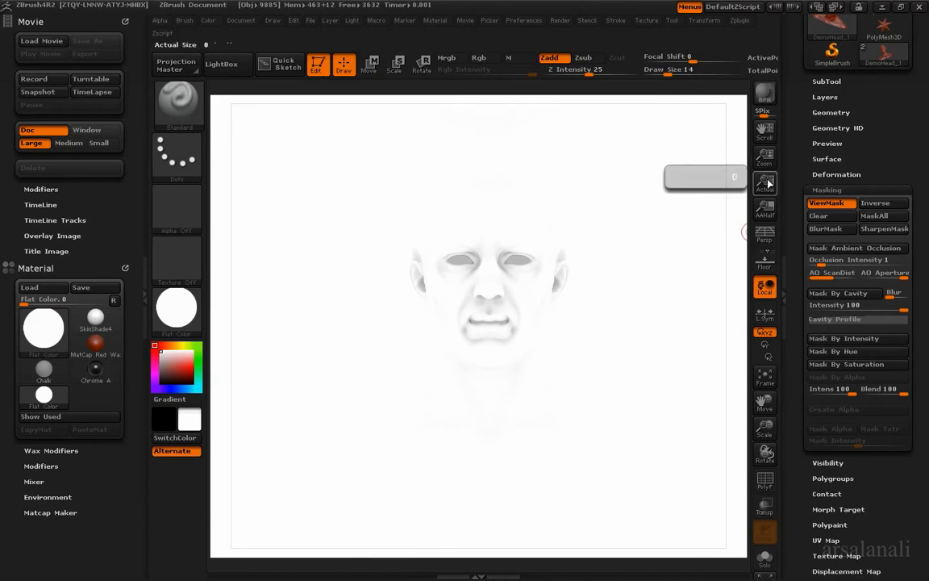
left_click_drag(768, 168, 763, 135)
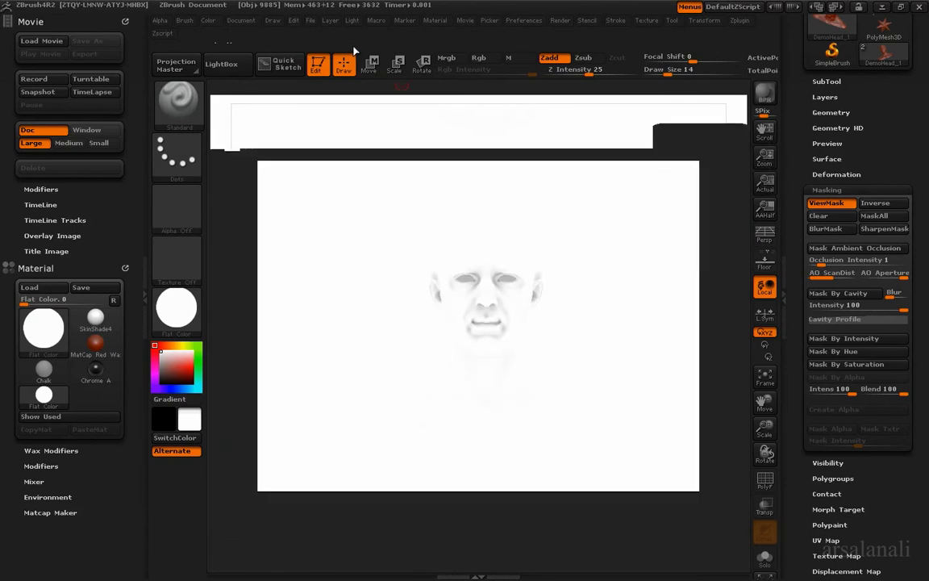
left_click(240, 21)
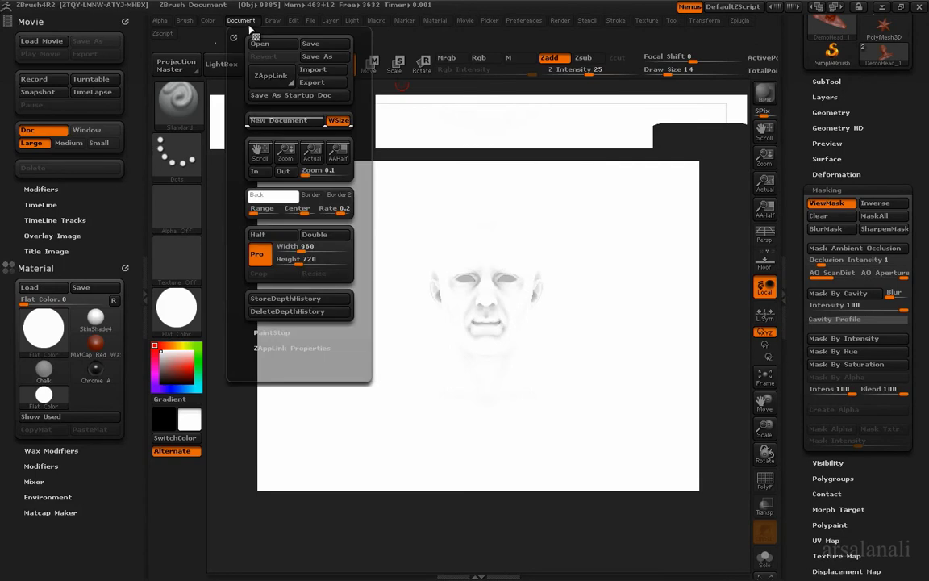
left_click(260, 258)
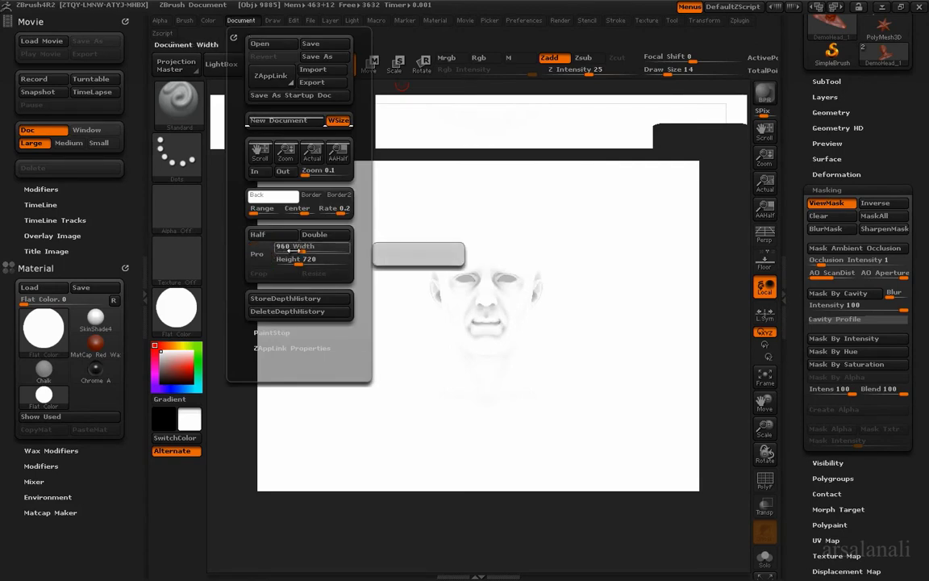
left_click(291, 251)
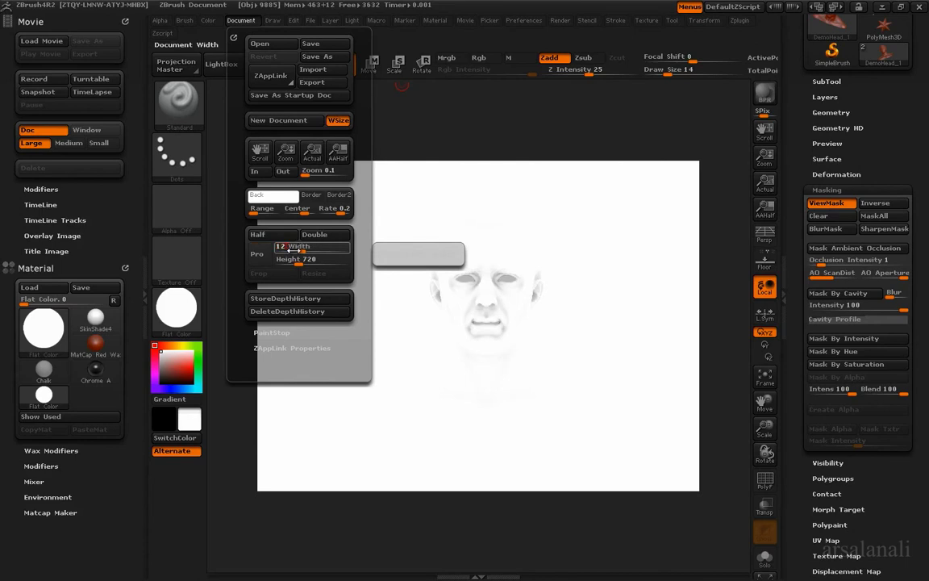
key("Tab")
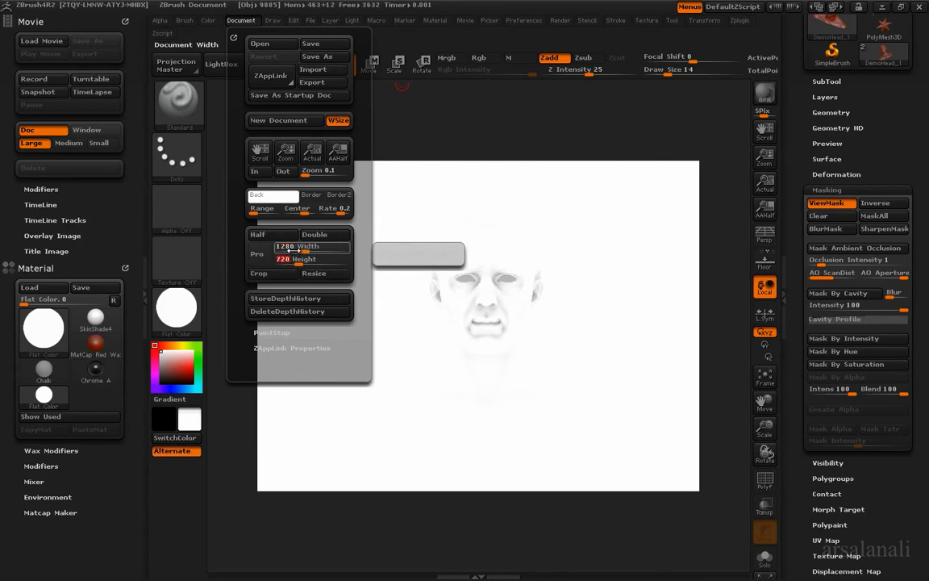
left_click(327, 275)
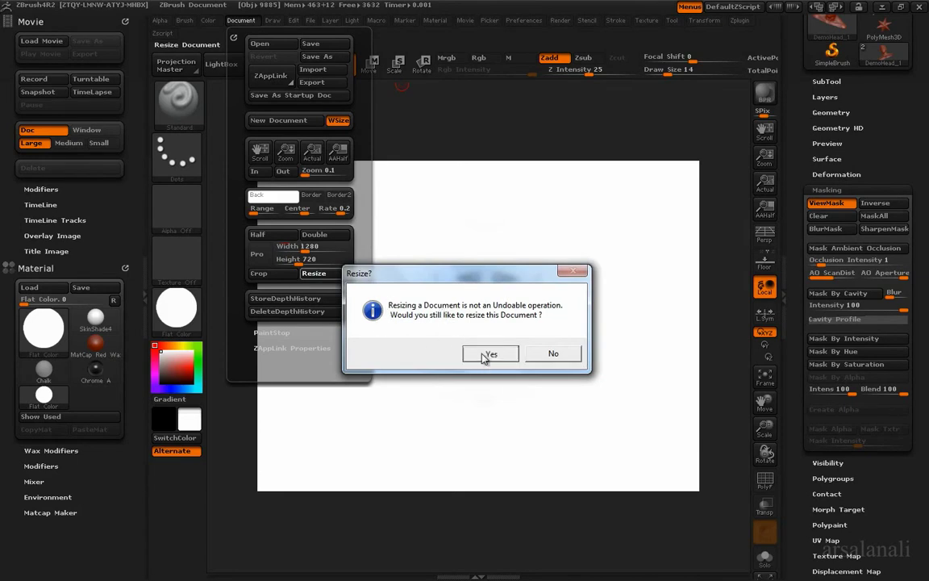
left_click(487, 355)
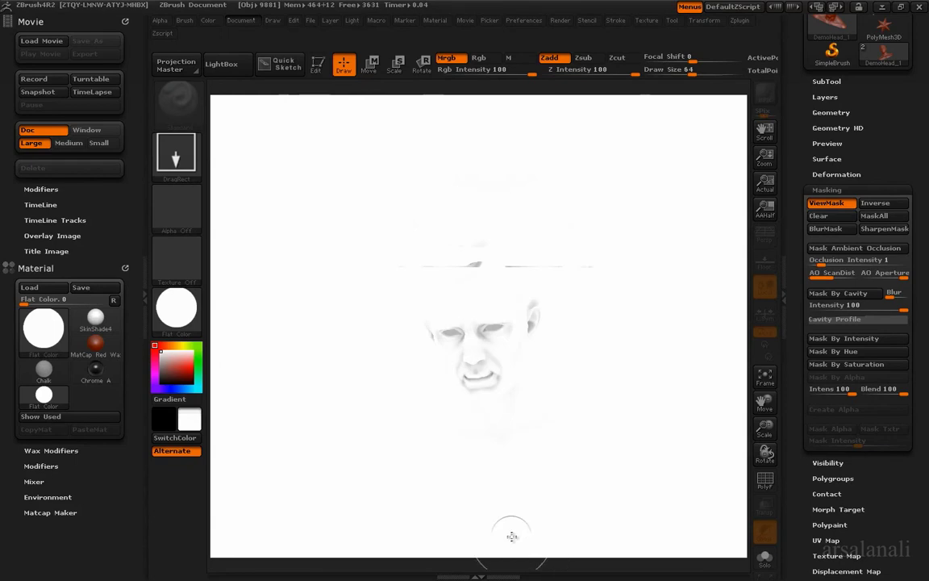
Re-enter Edit mode on the head, zoom the document out to show the full canvas, and enlarge the front-facing bust
key("t")
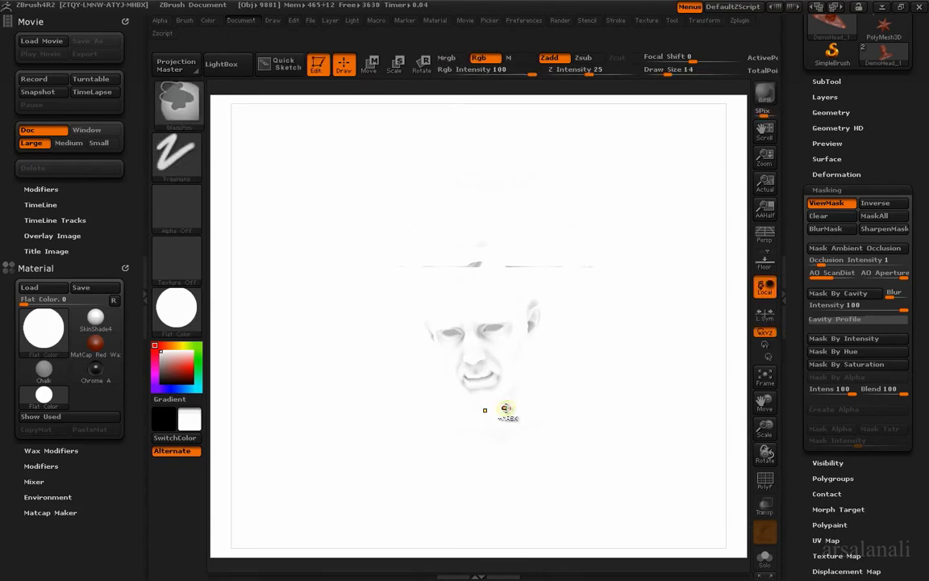
left_click_drag(468, 461, 430, 461)
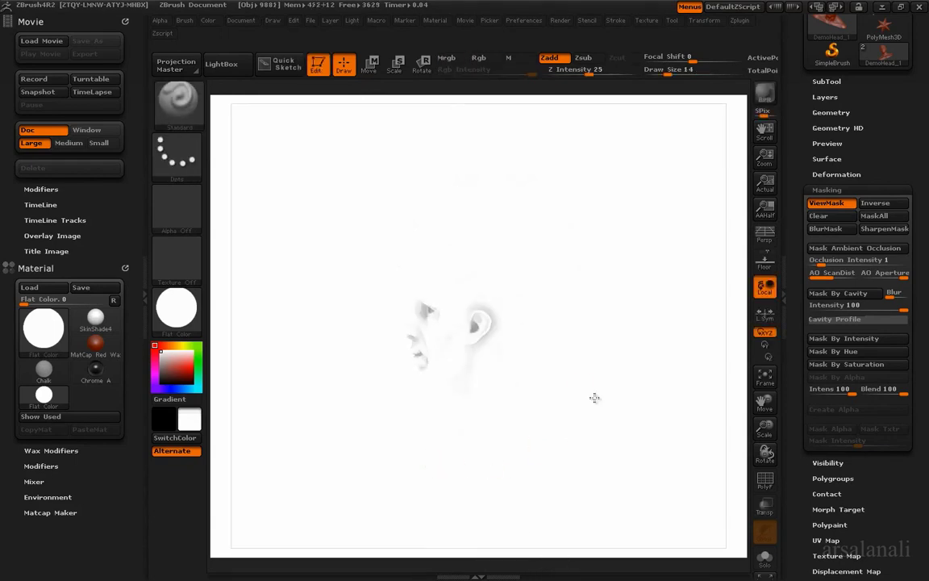
left_click_drag(594, 397, 684, 211)
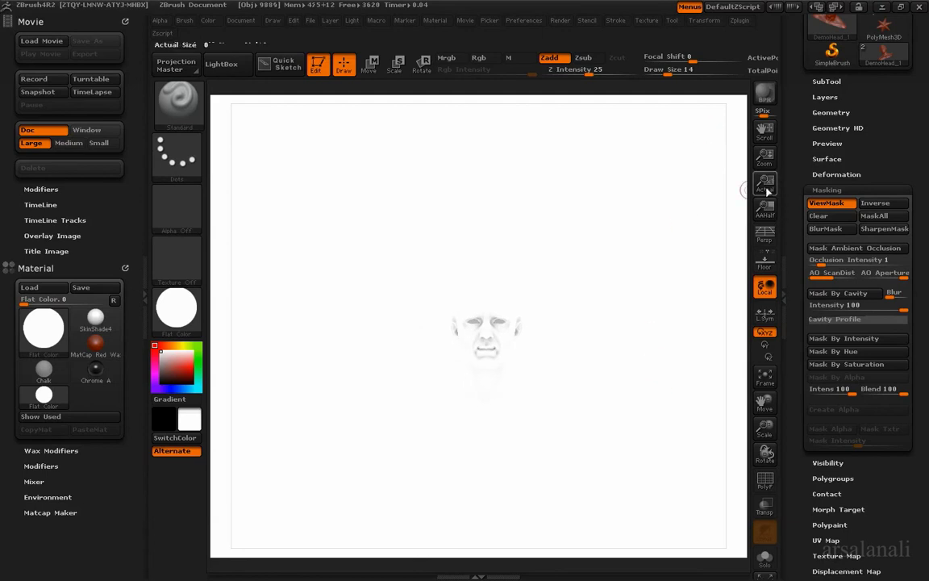
left_click_drag(764, 156, 754, 97)
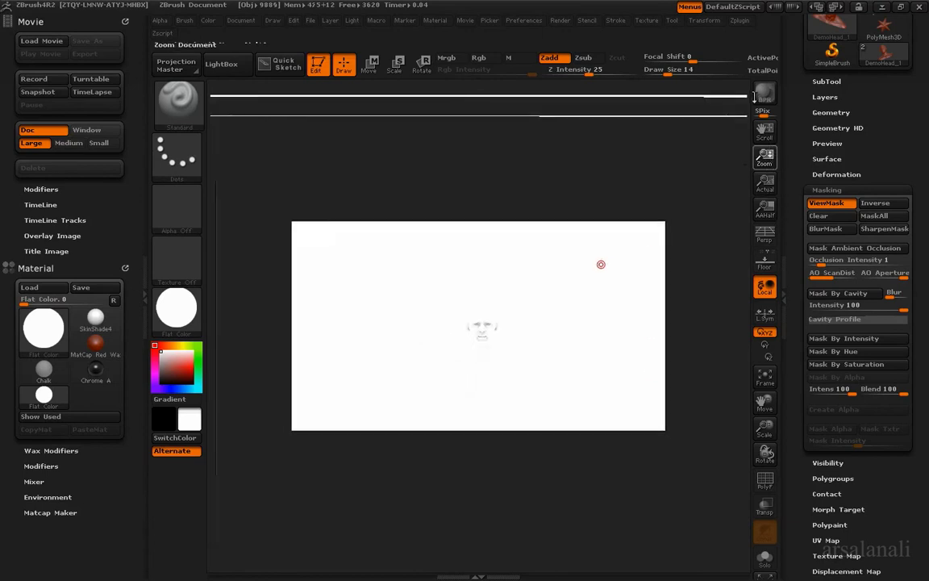
left_click_drag(548, 239, 570, 320, "alt")
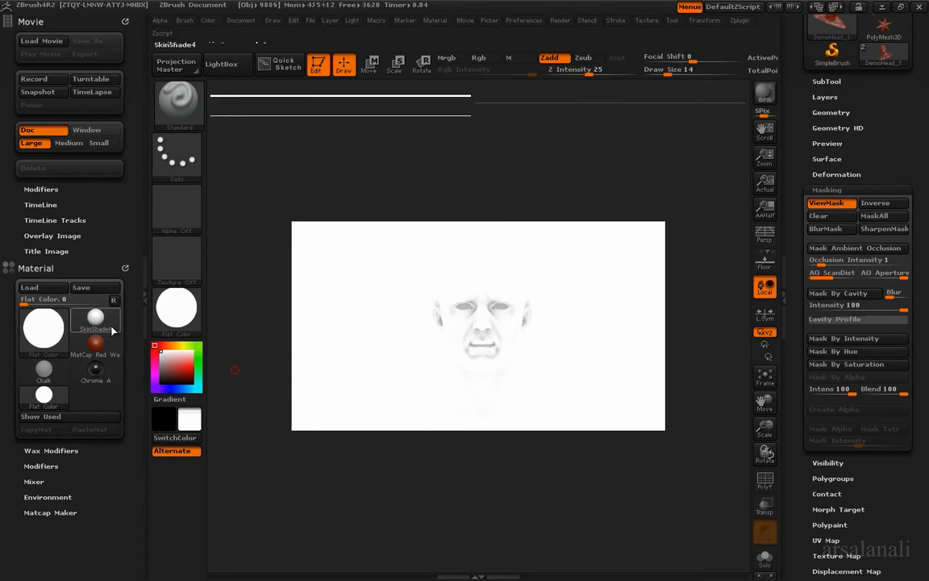
Apply BasicMaterial2 to fit the whole bust inside the canvas, then restore the Flat Color material
left_click(179, 313)
left_click(292, 496)
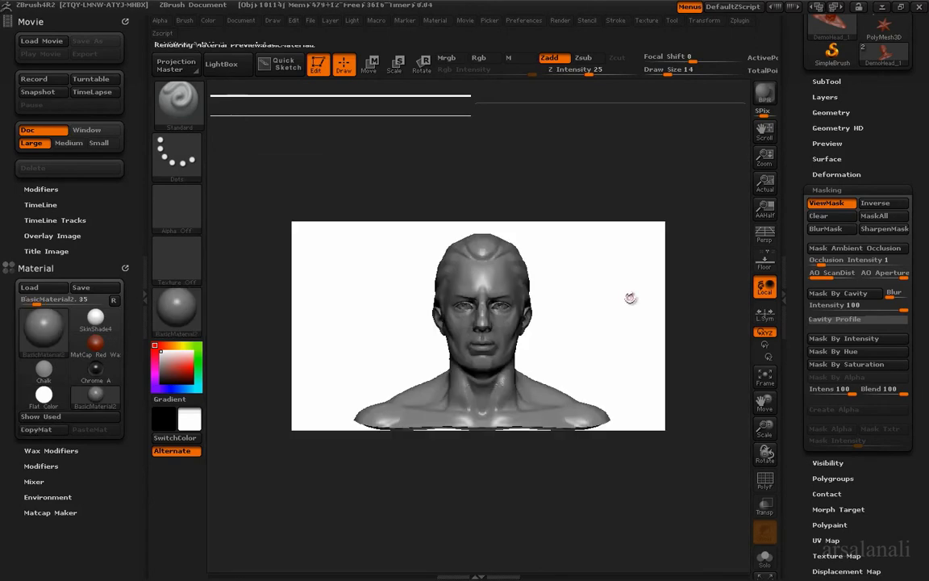
left_click_drag(630, 298, 628, 289, "alt")
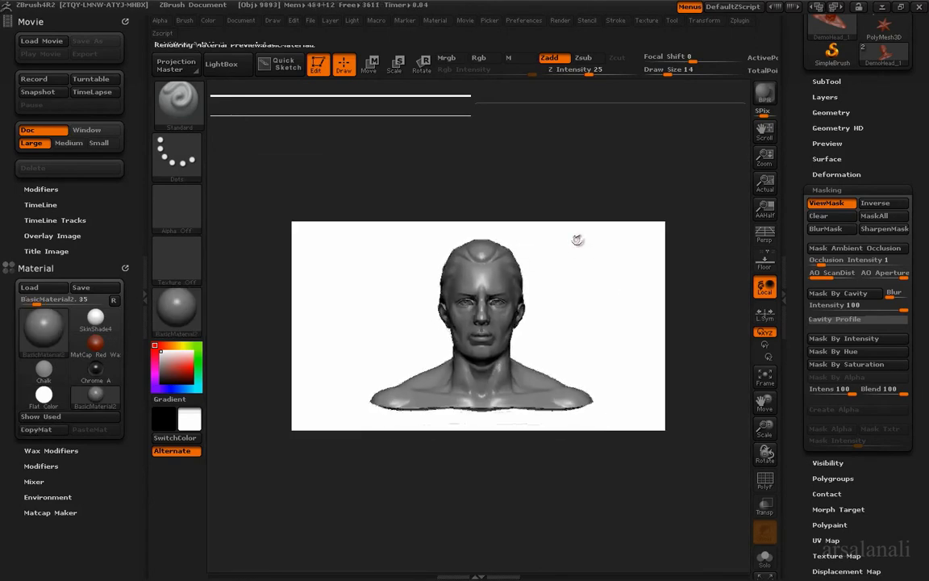
left_click_drag(578, 240, 573, 261)
mouse_move(592, 296)
left_mouse_down()
mouse_move(579, 280)
mouse_move(598, 278)
left_mouse_up()
left_click(177, 305)
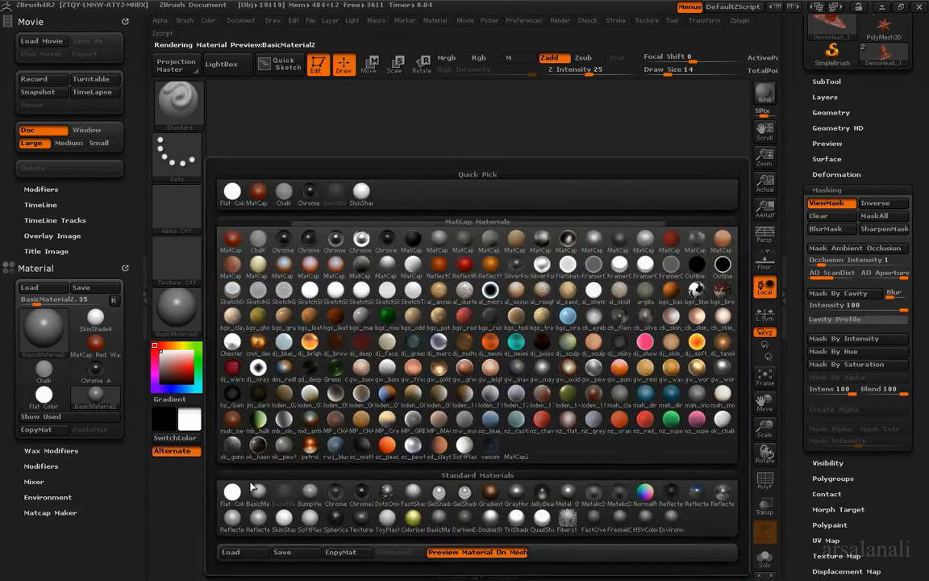
left_click(232, 492)
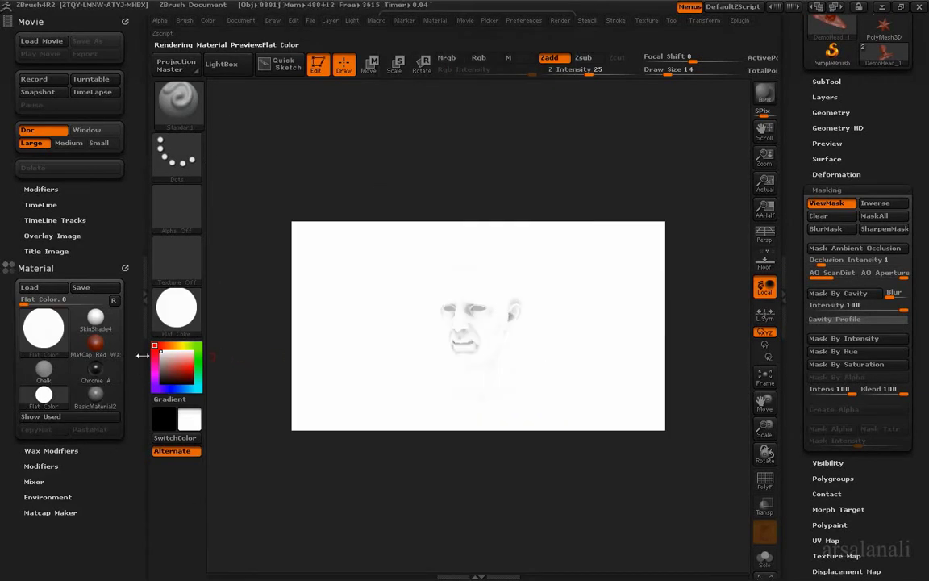
Set the movie modifiers to 100 spin frames per cycle and 2 spin cycles
scroll(84, 387, "down", 2)
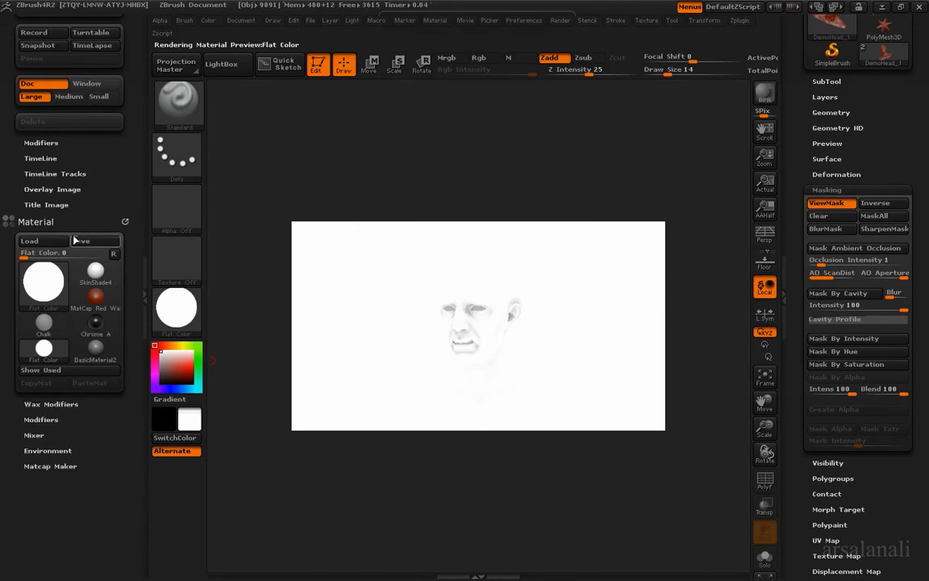
left_click(73, 221)
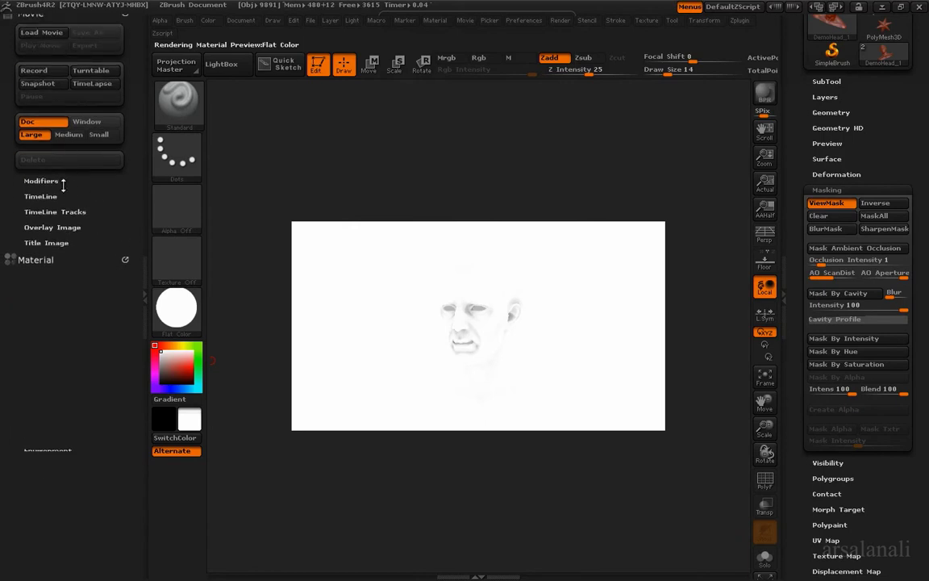
left_click(63, 183)
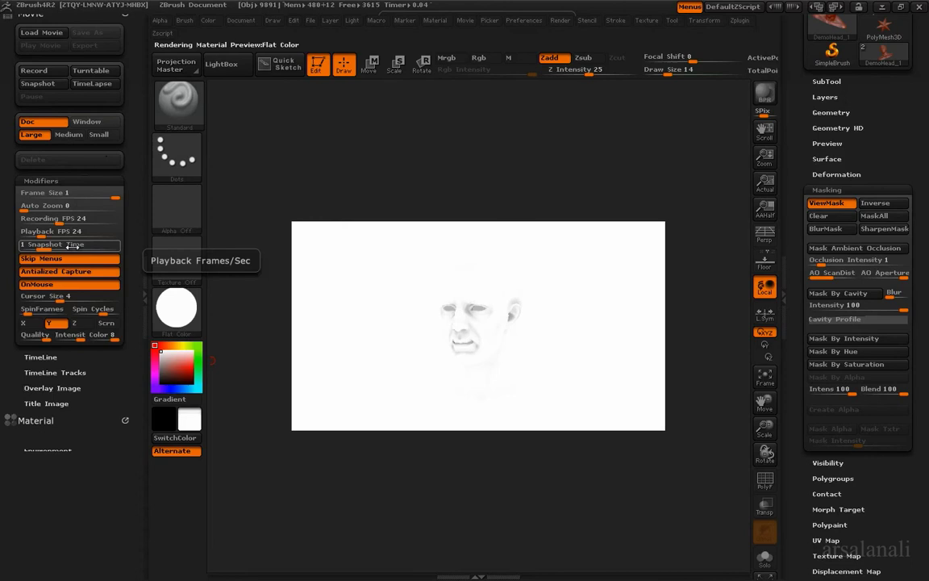
left_click(38, 309)
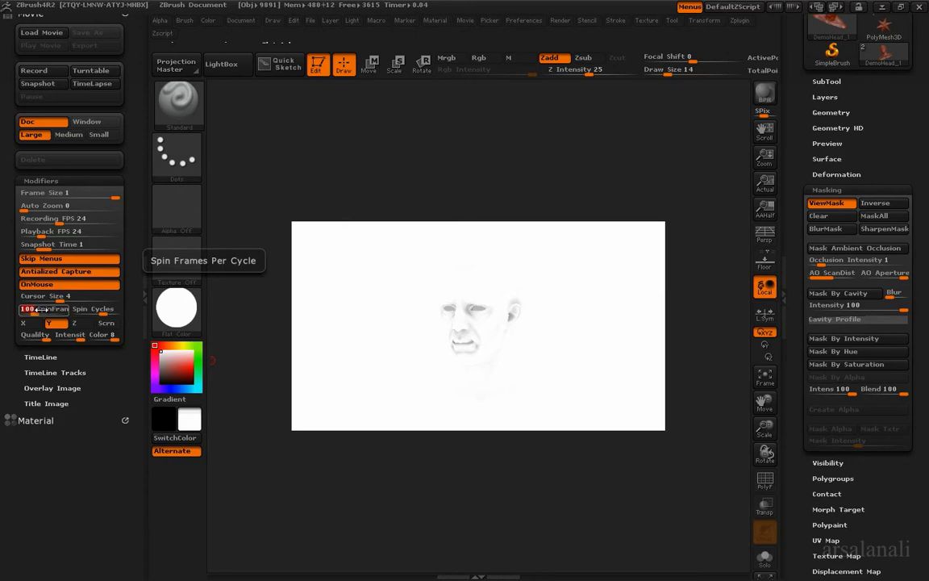
key("Return")
left_click(94, 310)
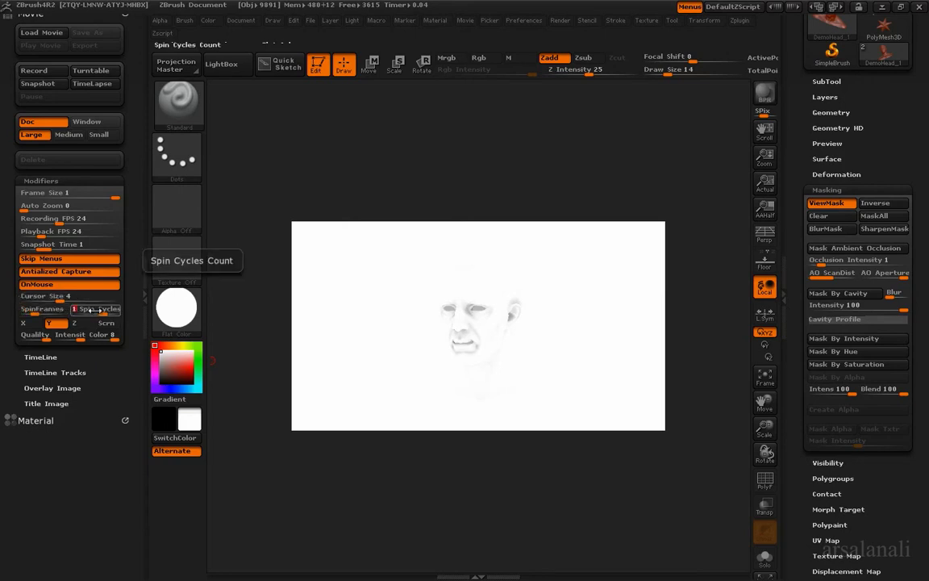
key("Return")
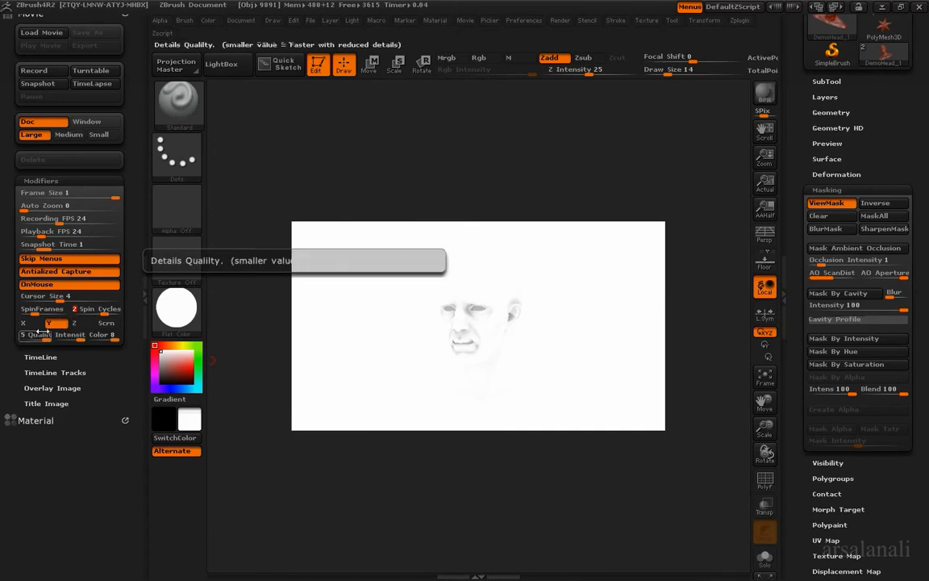
left_click(79, 356)
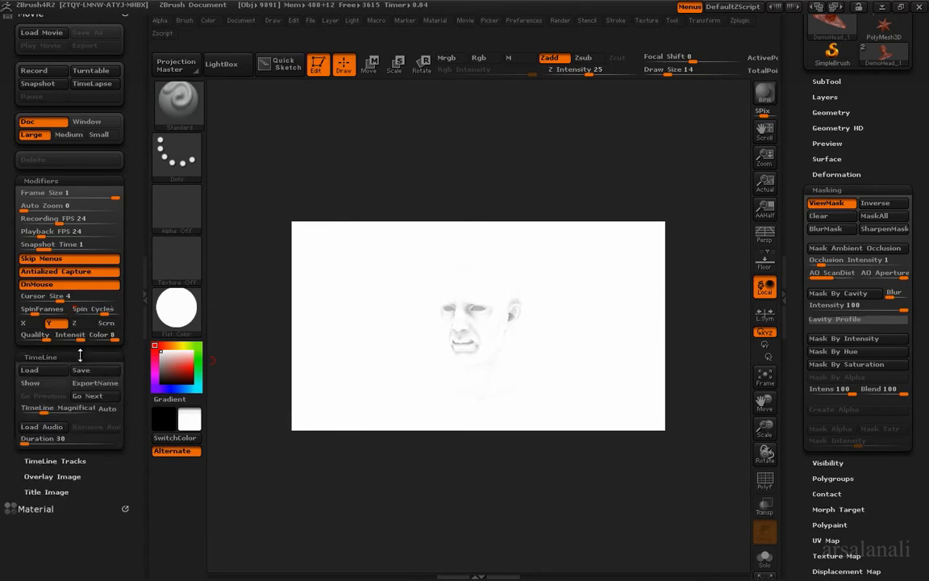
left_click_drag(79, 356, 80, 256)
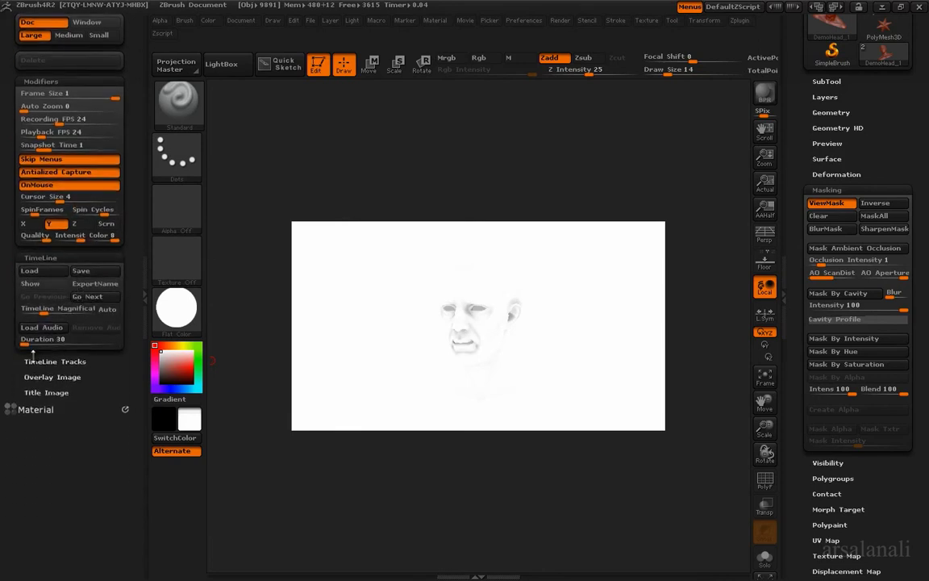
left_click(71, 361)
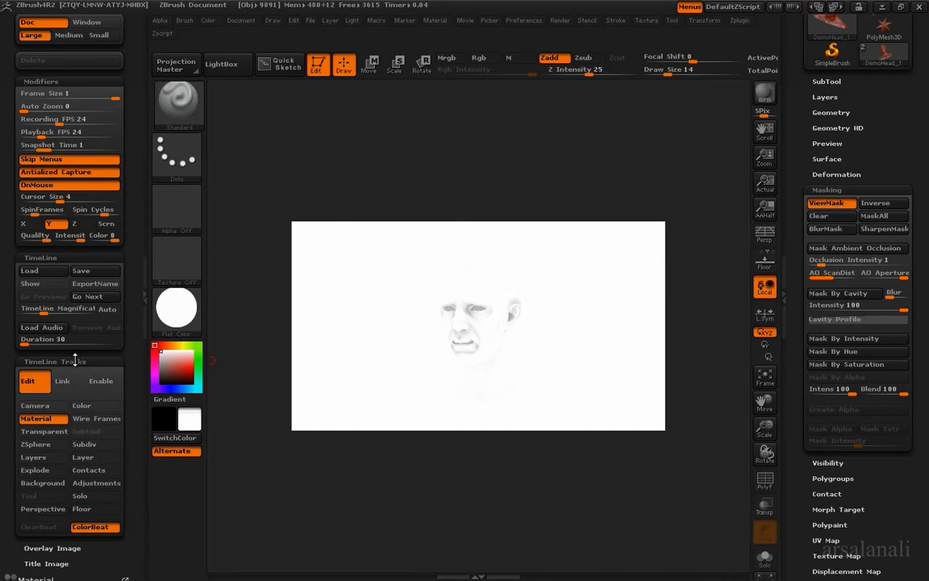
left_click(74, 360)
Set the movie title image's fade-in and fade-out times to 0
scroll(86, 323, "down", 3)
left_click(72, 316)
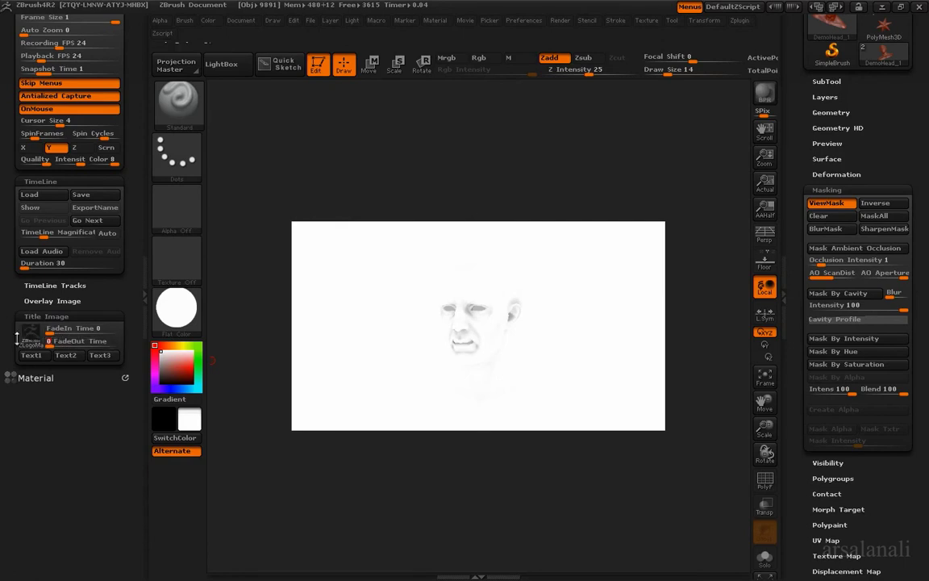
left_click(38, 342)
left_click(55, 363)
Set the movie overlay image's opacity to 0 and both its LR and TD positions to 0
left_click(53, 300)
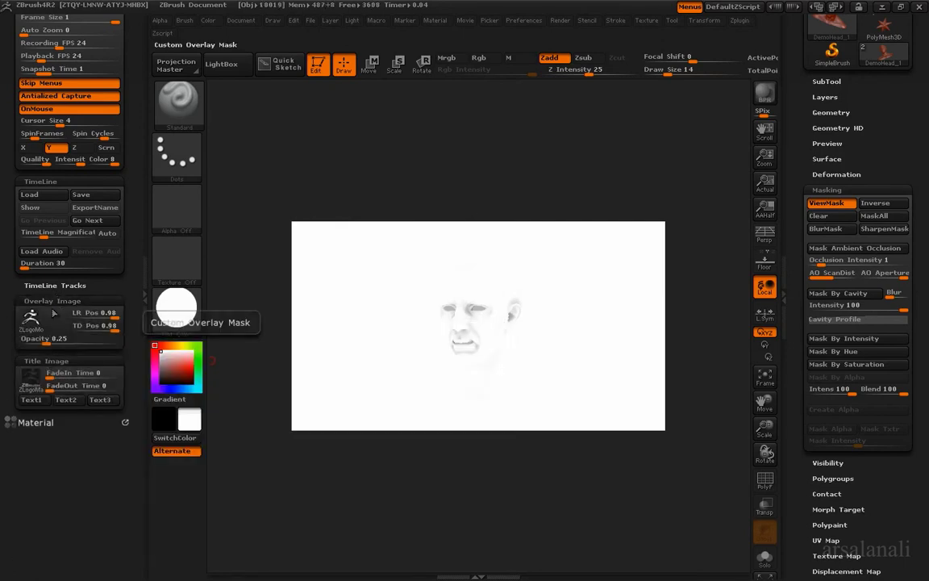
left_click_drag(46, 338, 20, 338)
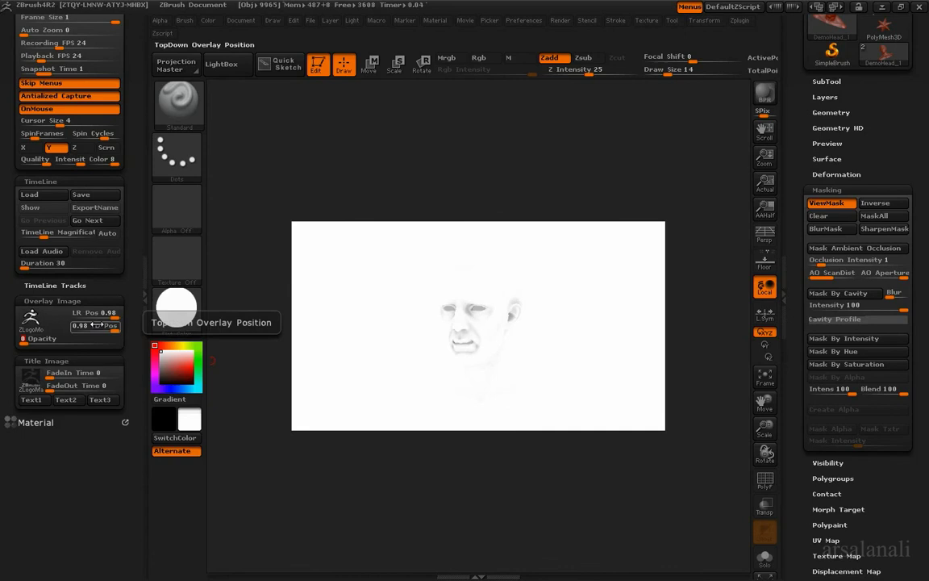
mouse_move(86, 313)
left_mouse_down()
mouse_move(71, 314)
mouse_move(76, 329)
left_mouse_up()
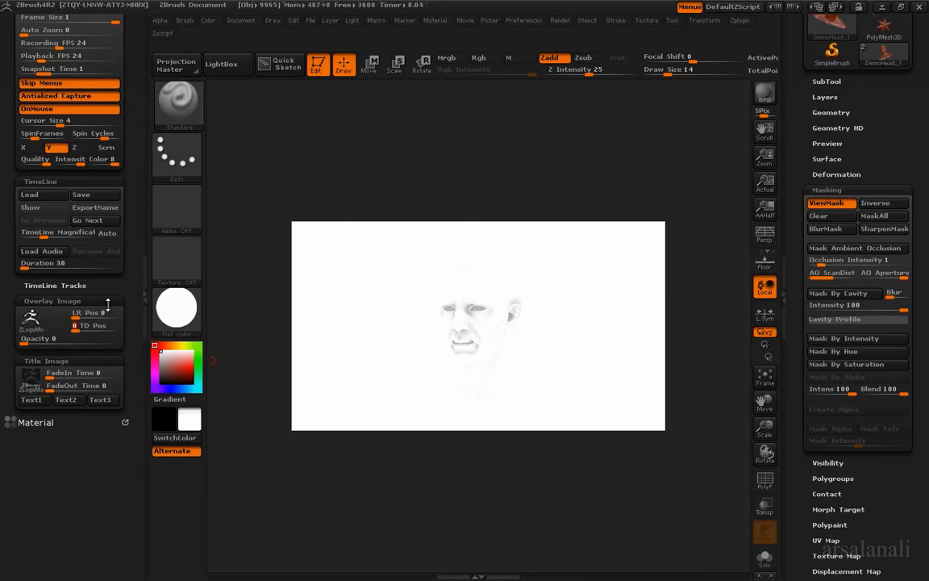
Record a turntable movie of the head with the configured modifiers and play it back
left_click_drag(123, 291, 115, 304)
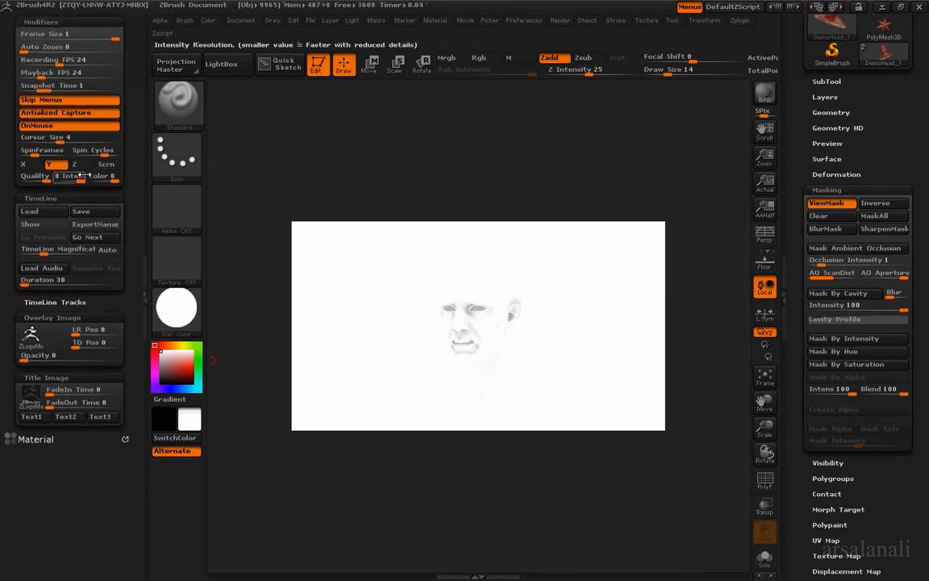
left_click_drag(138, 132, 128, 215)
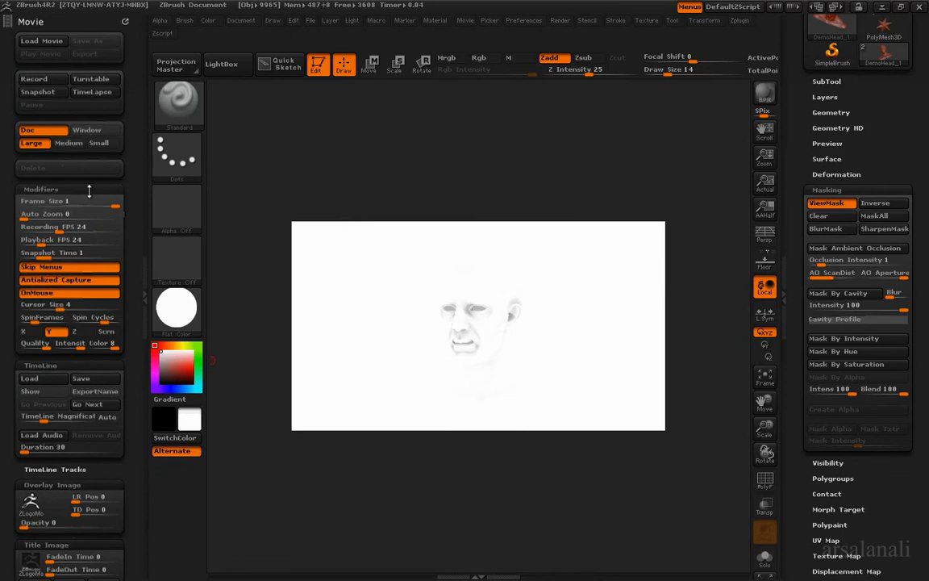
left_click(102, 82)
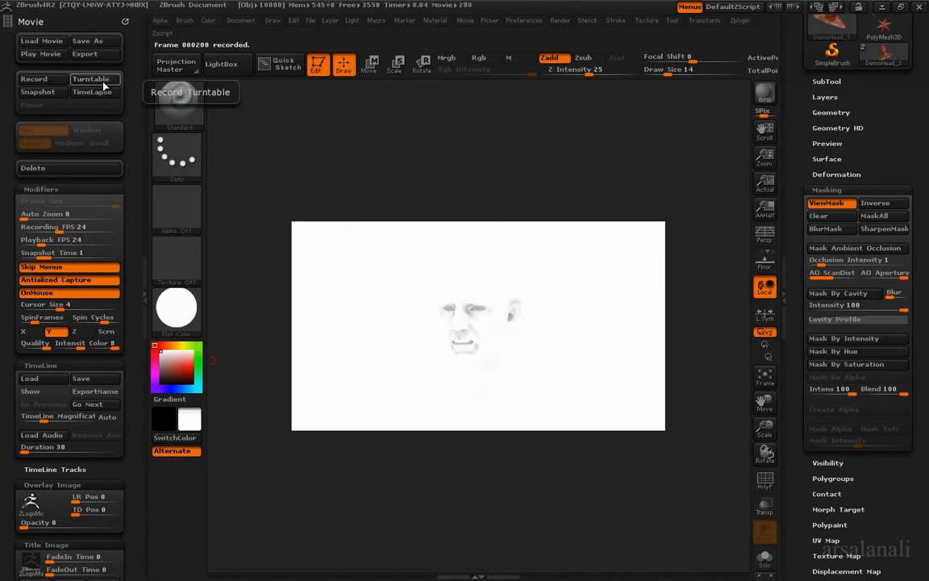
left_click(45, 54)
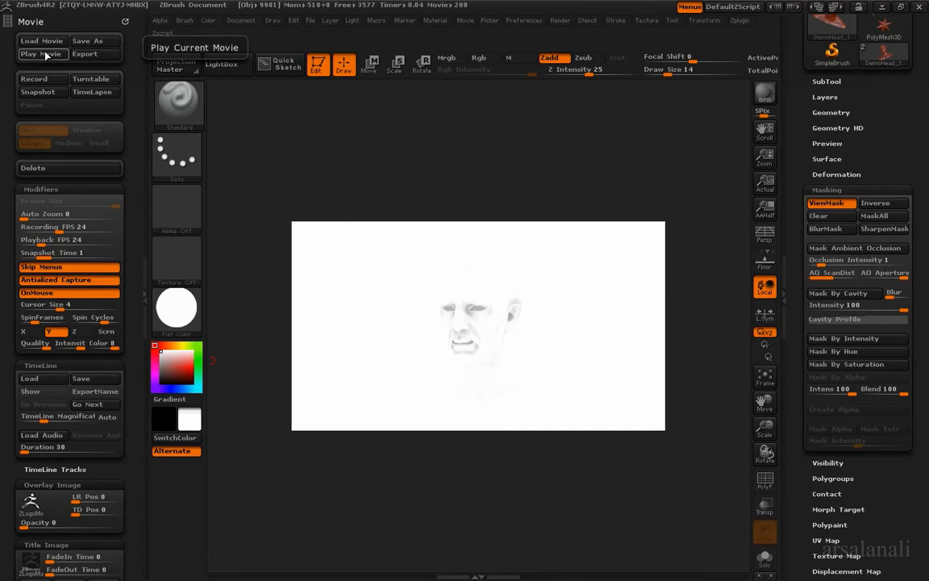
Export the movie to the Desktop as a .mov file named with the author's first name, replacing the existing file
left_click(81, 54)
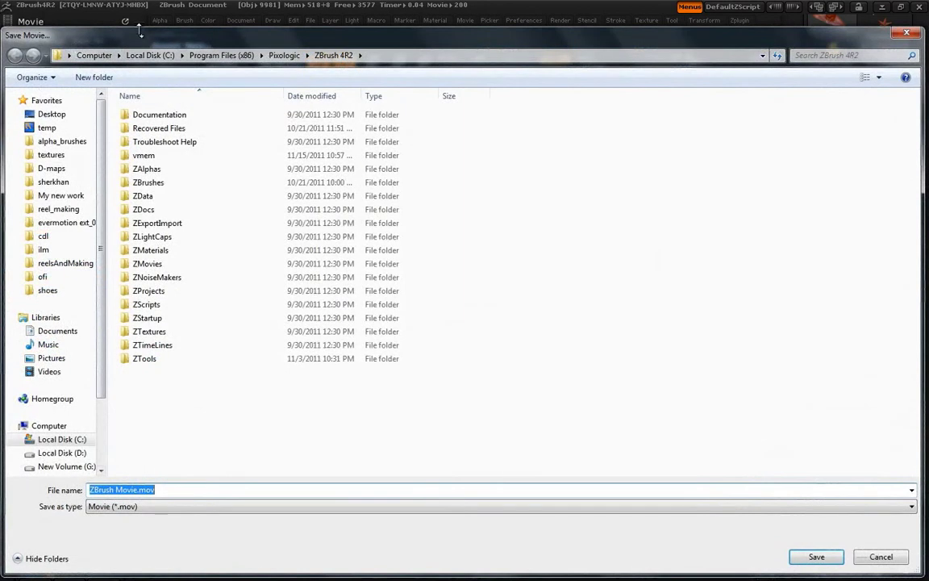
left_click_drag(141, 45, 208, 48)
left_click_drag(380, 43, 300, 40)
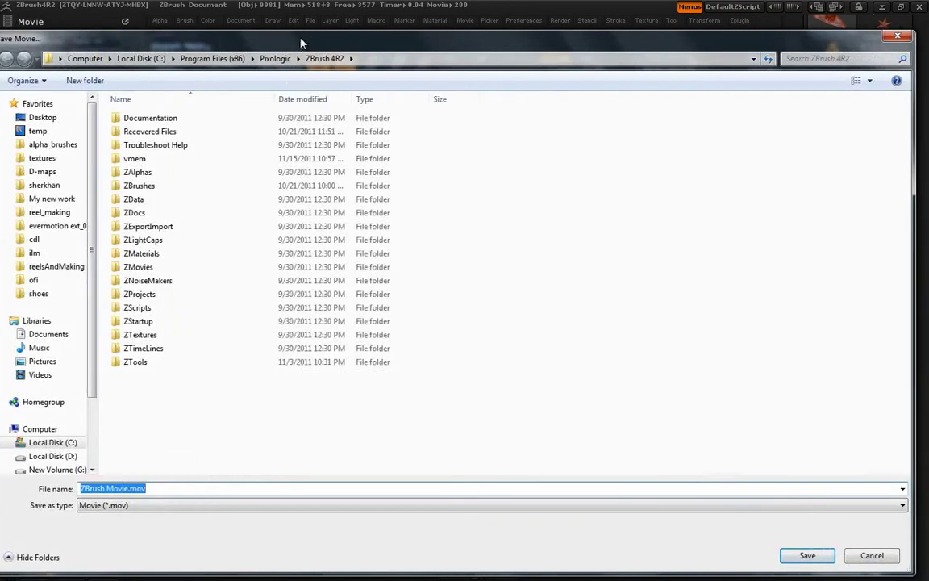
left_click(57, 118)
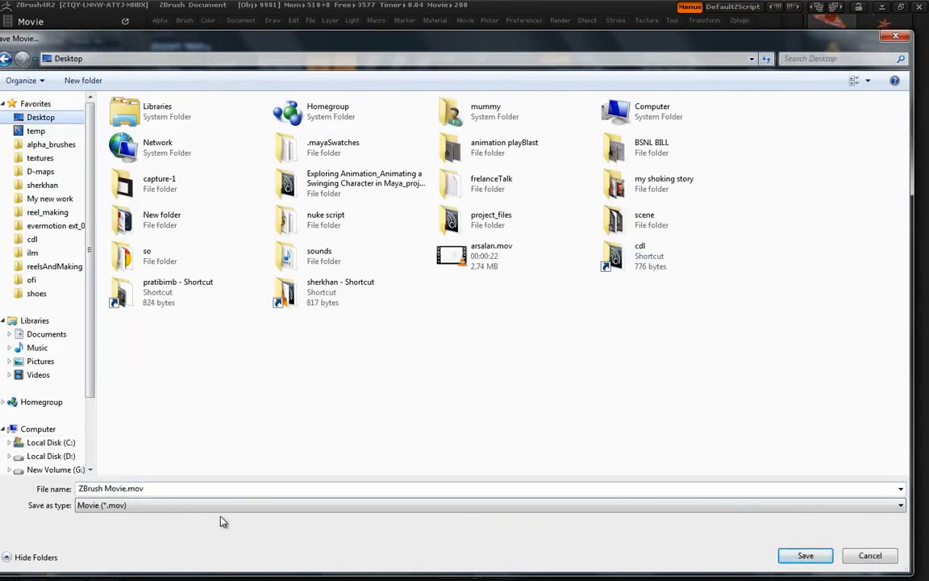
left_click(208, 488)
type("arsa")
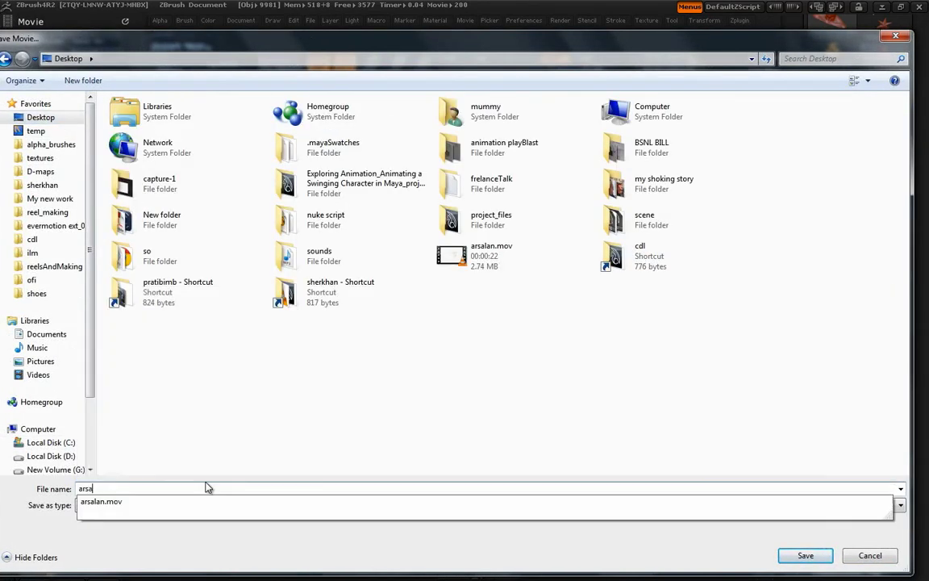
type("lan")
key("Return")
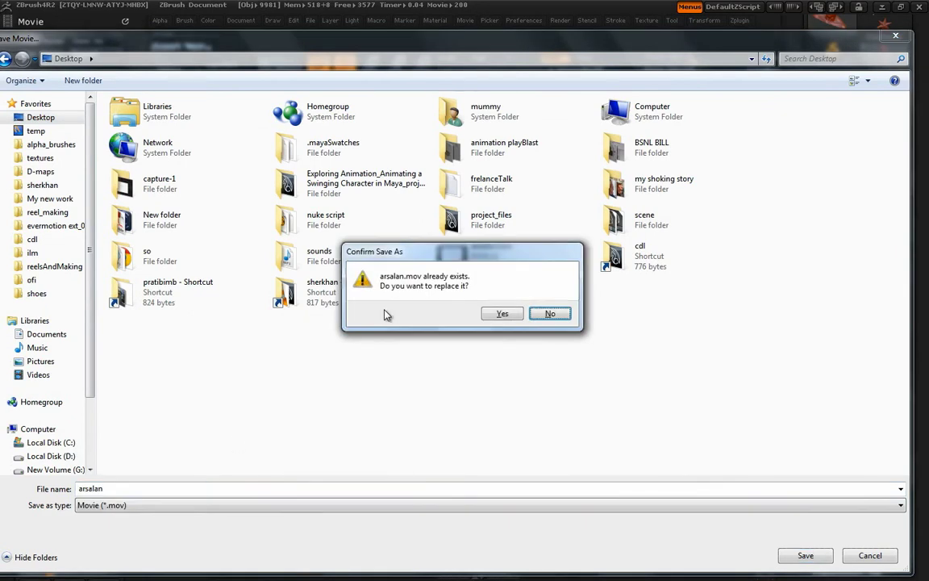
left_click(502, 313)
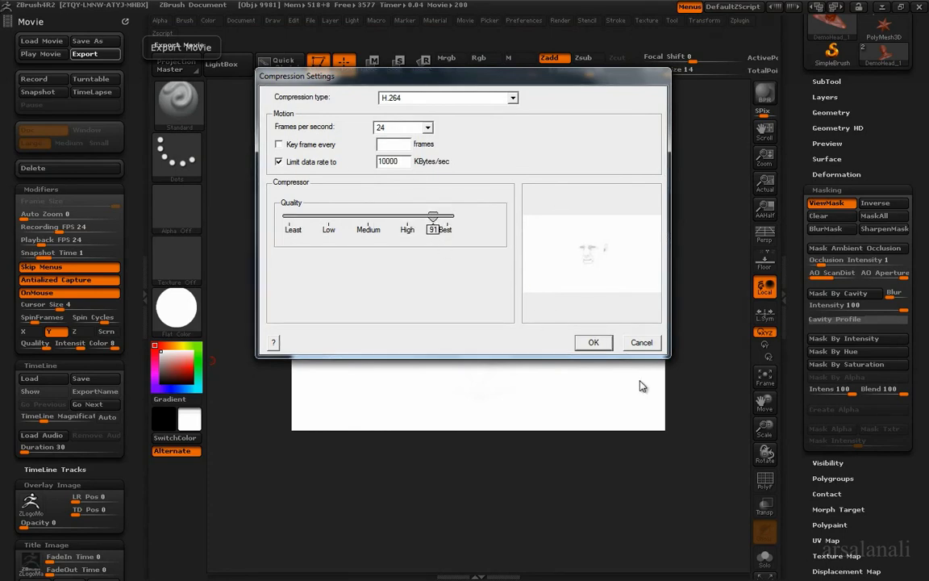
Keep H.264 compression at 24 frames per second and quality 91, and accept the compression settings to export the movie
left_click(482, 98)
left_click(607, 121)
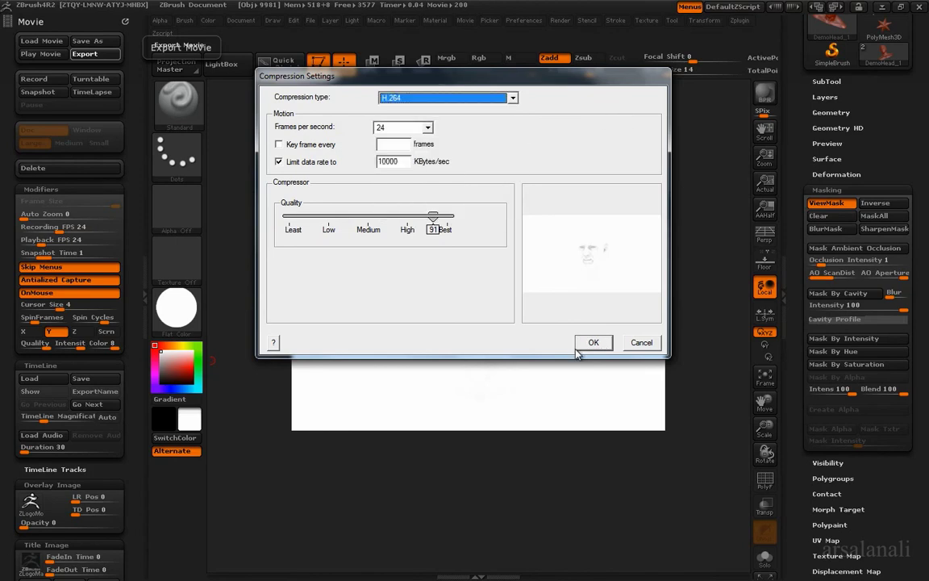
left_click(593, 342)
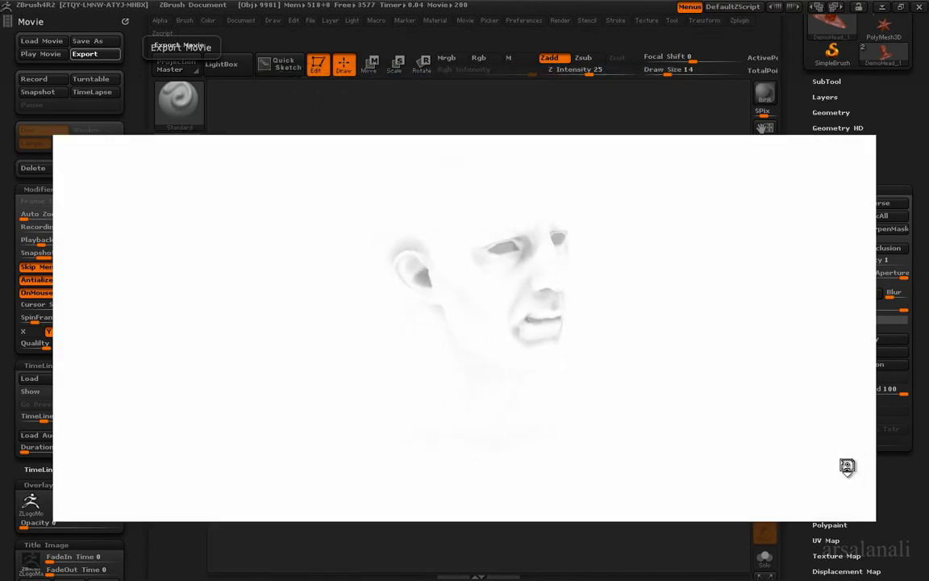